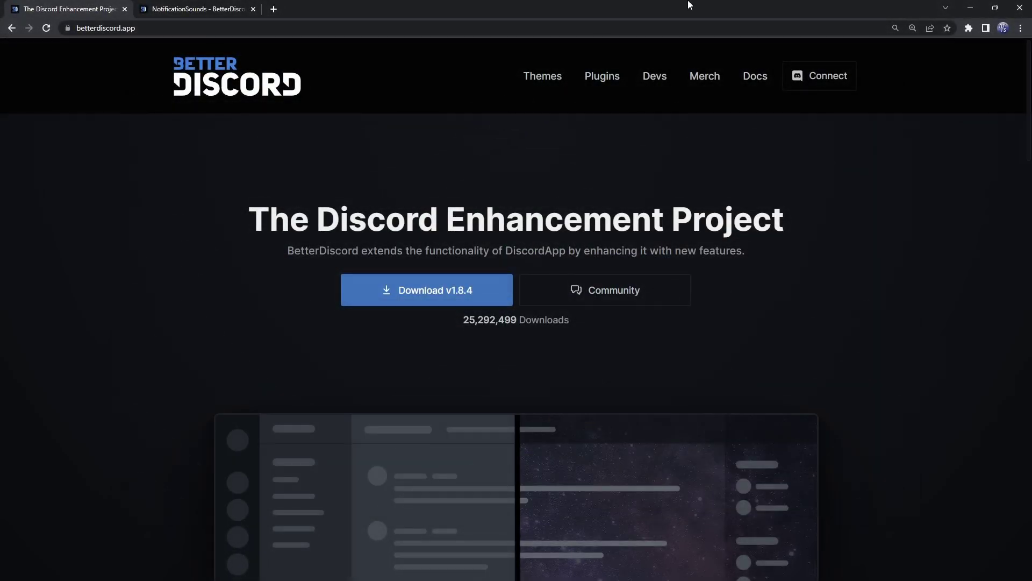
# Download the BetterDiscord v1.8.4 installer and the NotificationSounds plugin file from the BetterDiscord site.
pyautogui.click(400, 286)
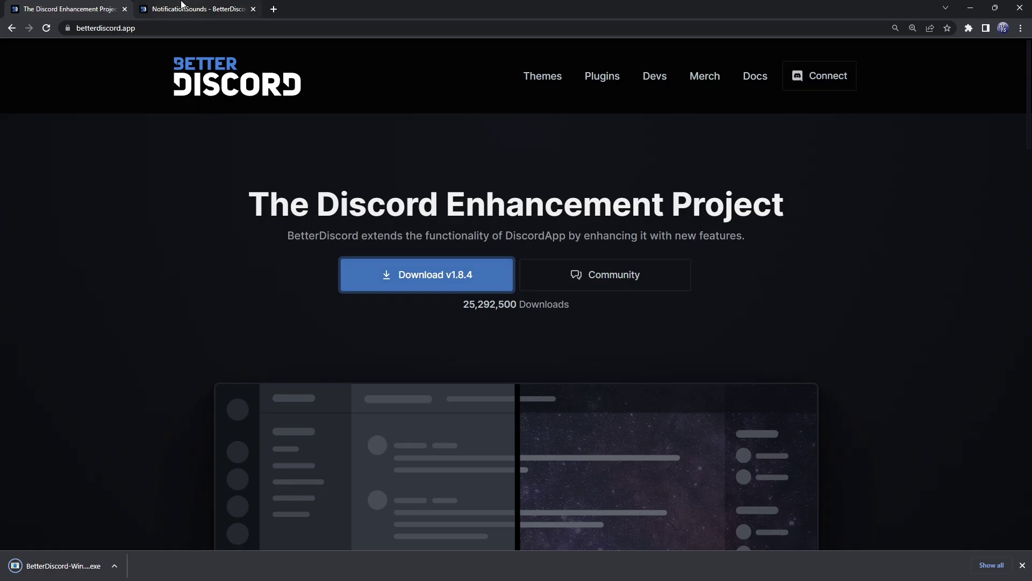
pyautogui.click(224, 7)
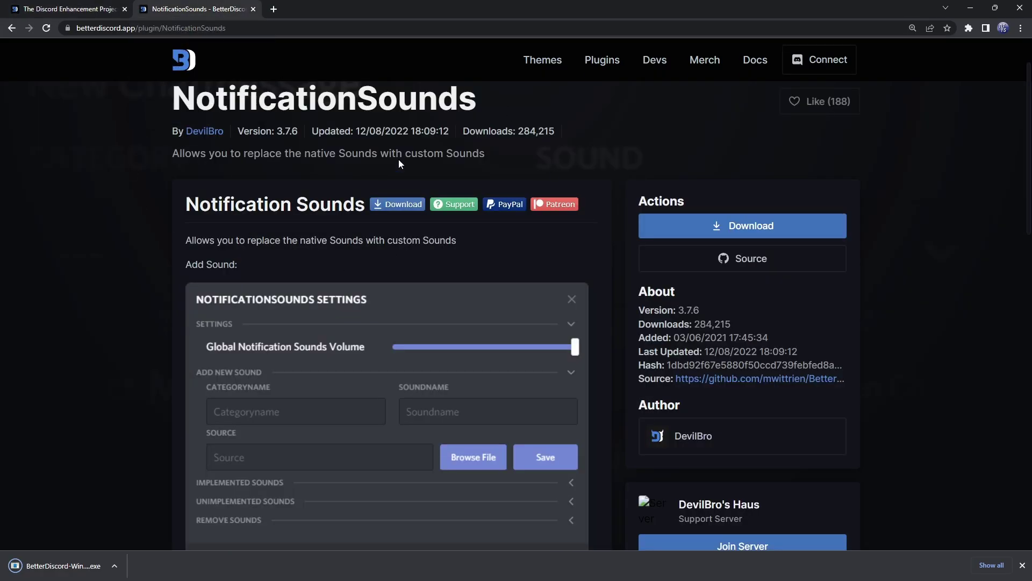
pyautogui.click(744, 228)
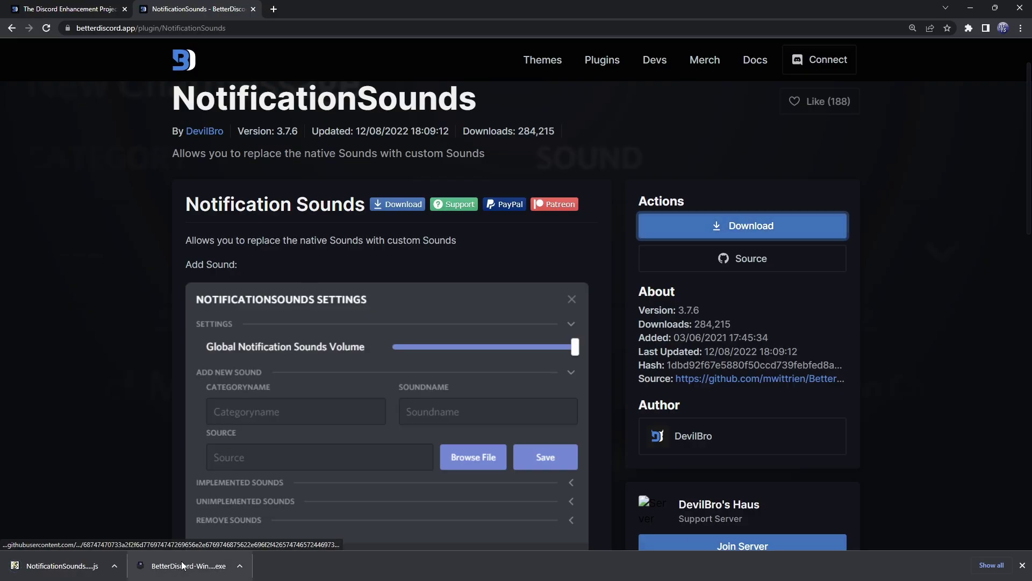
# Launch the downloaded BetterDiscord installer, accept the license agreement and choose the Install BetterDiscord action.
pyautogui.click(182, 566)
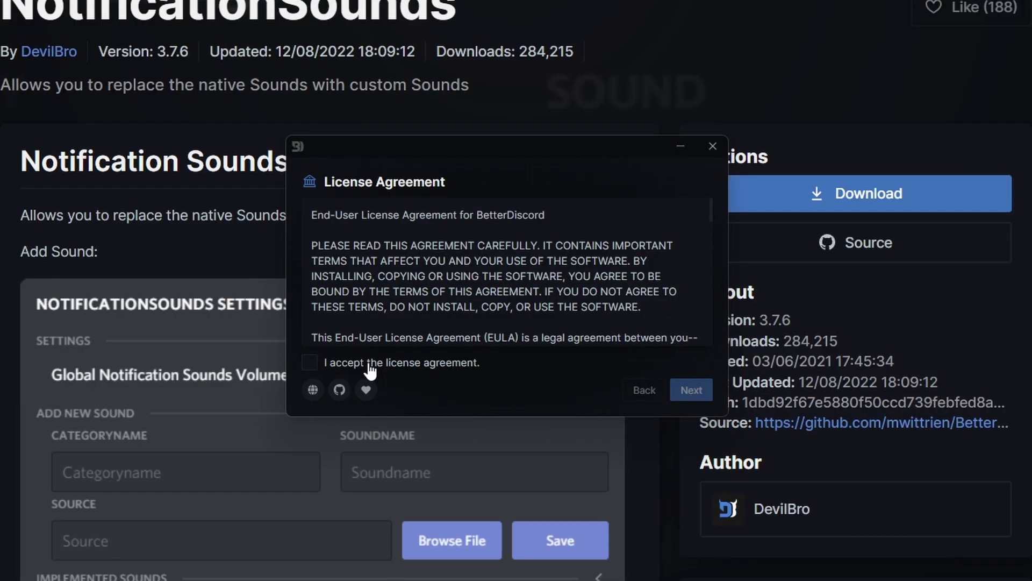
pyautogui.click(377, 338)
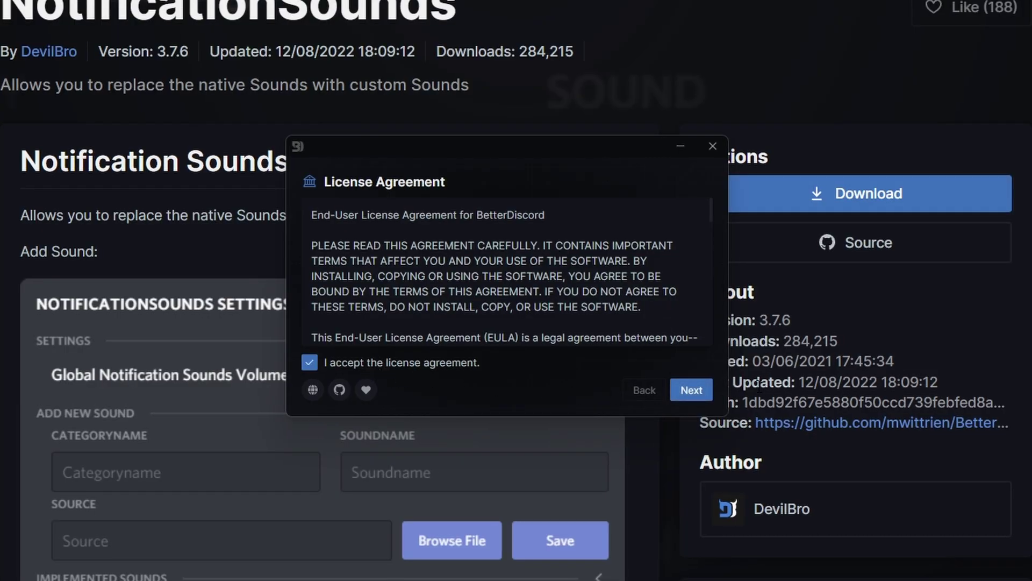
pyautogui.click(691, 390)
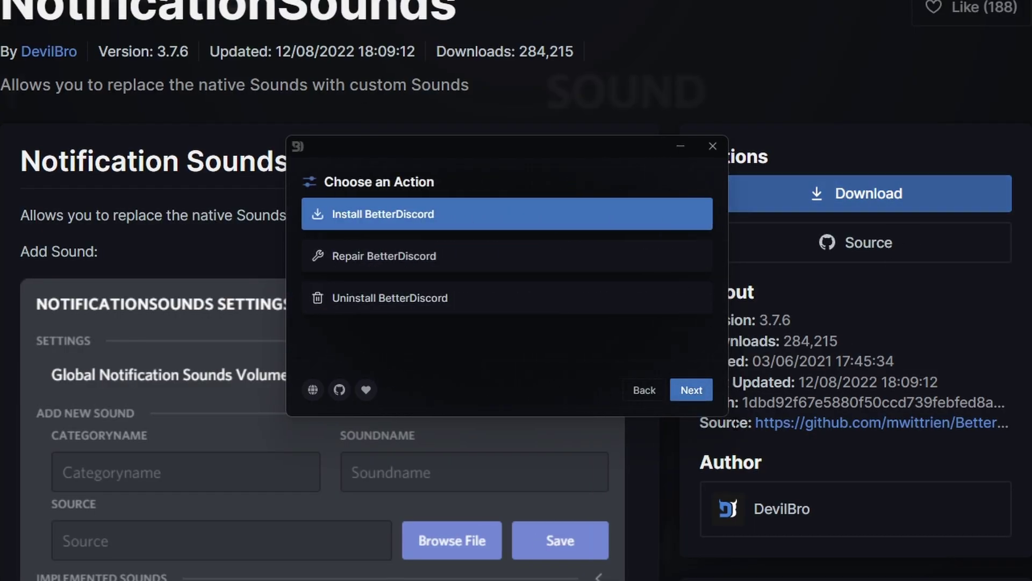
pyautogui.click(686, 389)
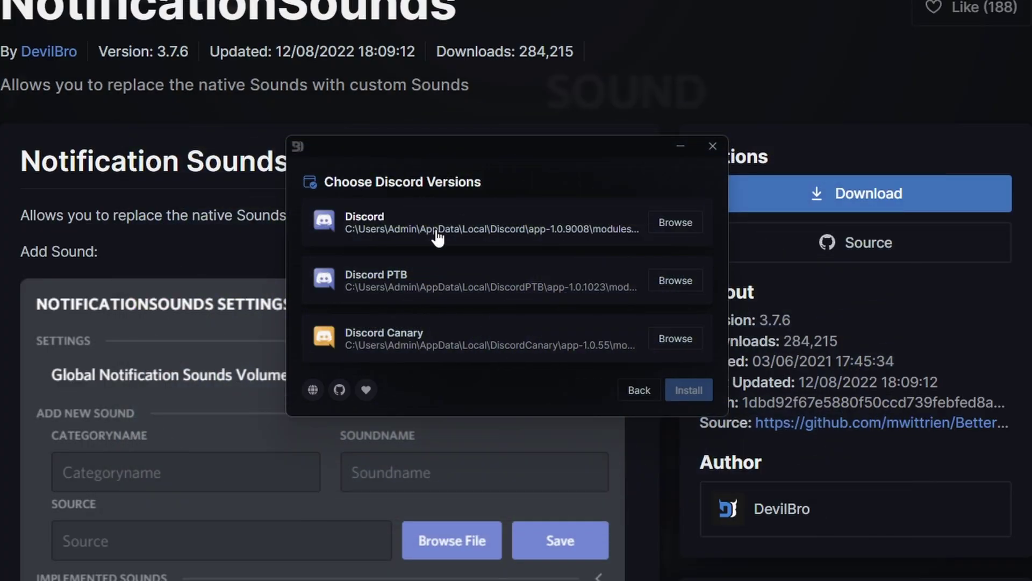
# Install BetterDiscord for the regular Discord version only, leaving PTB and Canary unselected, and close the installer.
pyautogui.click(438, 237)
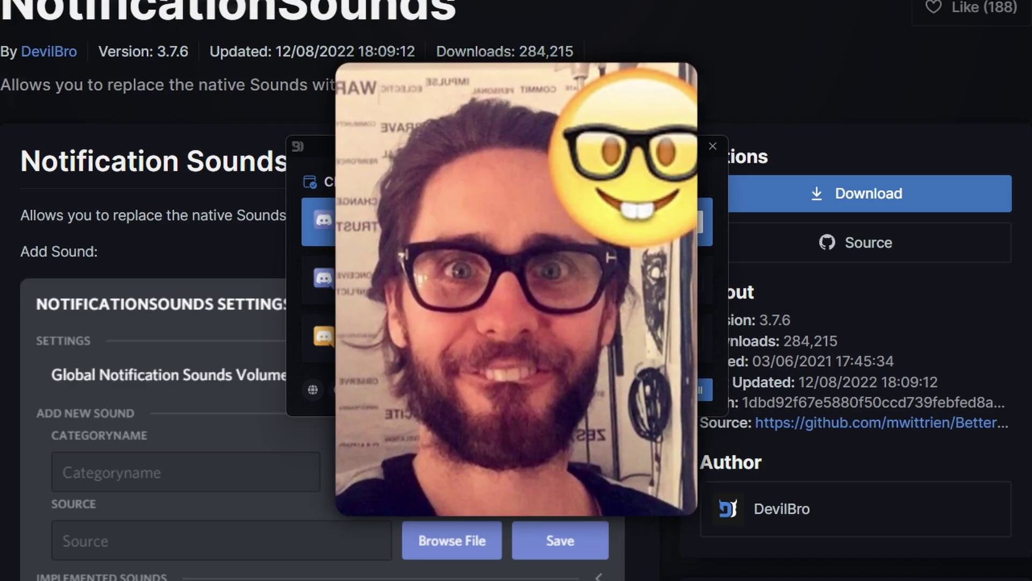
pyautogui.click(427, 275)
pyautogui.click(380, 327)
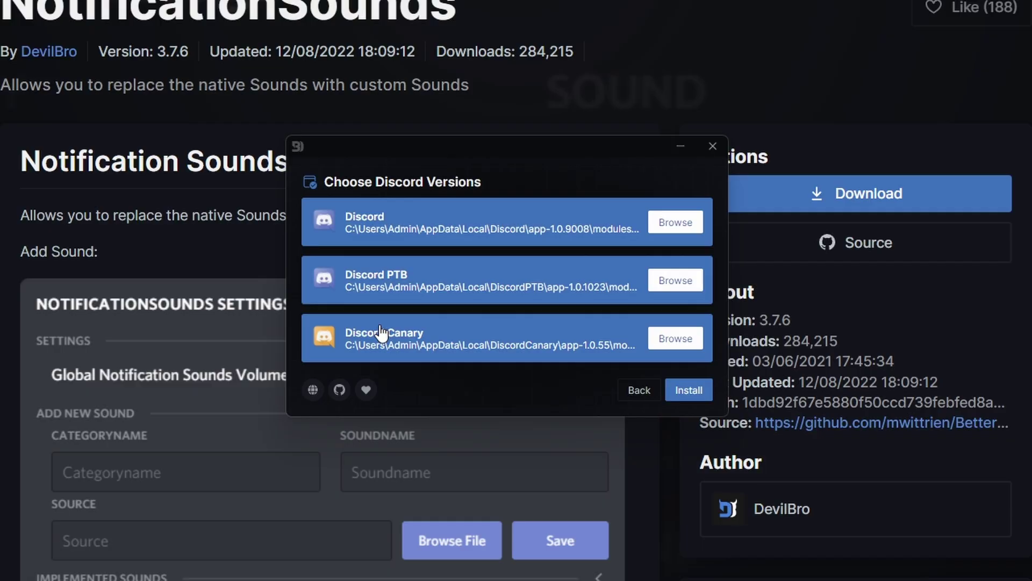
pyautogui.click(380, 334)
pyautogui.click(383, 290)
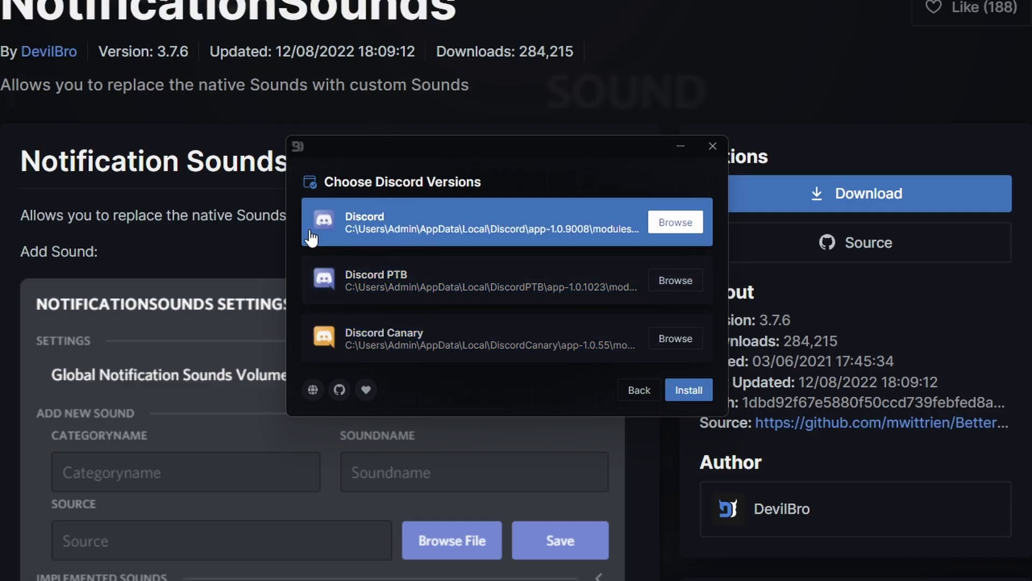
pyautogui.click(684, 387)
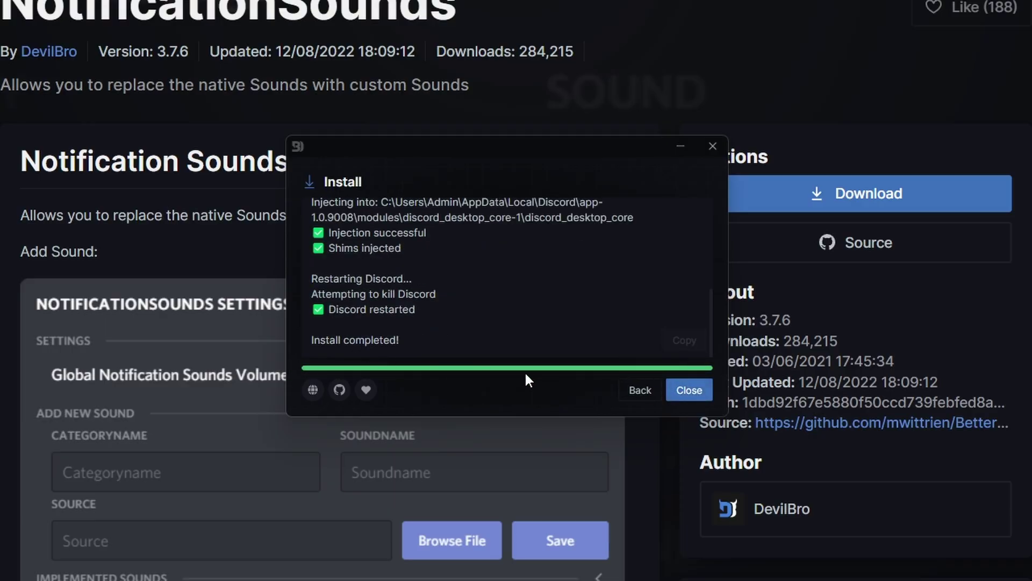
pyautogui.click(703, 394)
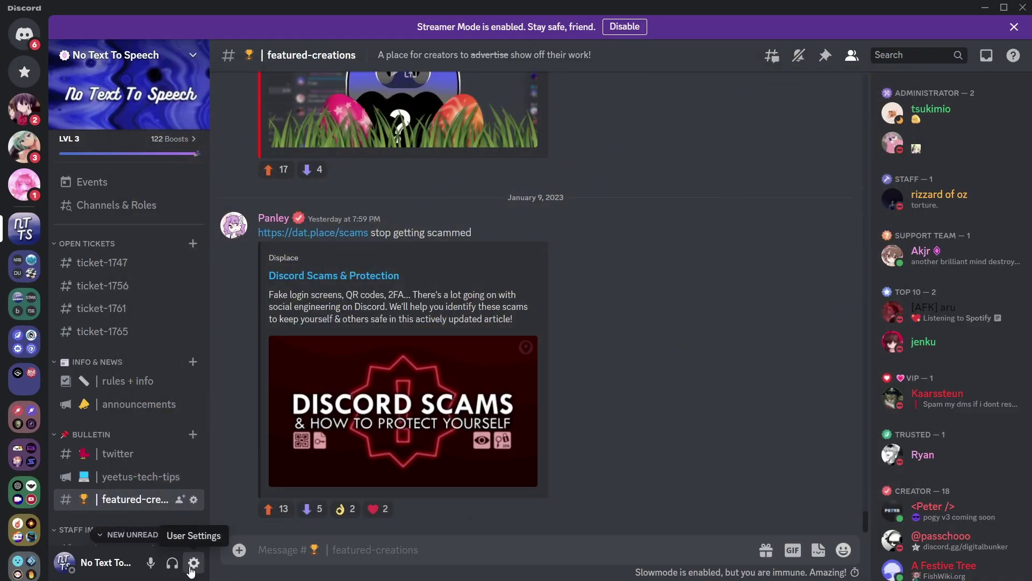
# Switch to Discord and open the BetterDiscord plugins folder from the user settings.
pyautogui.click(194, 563)
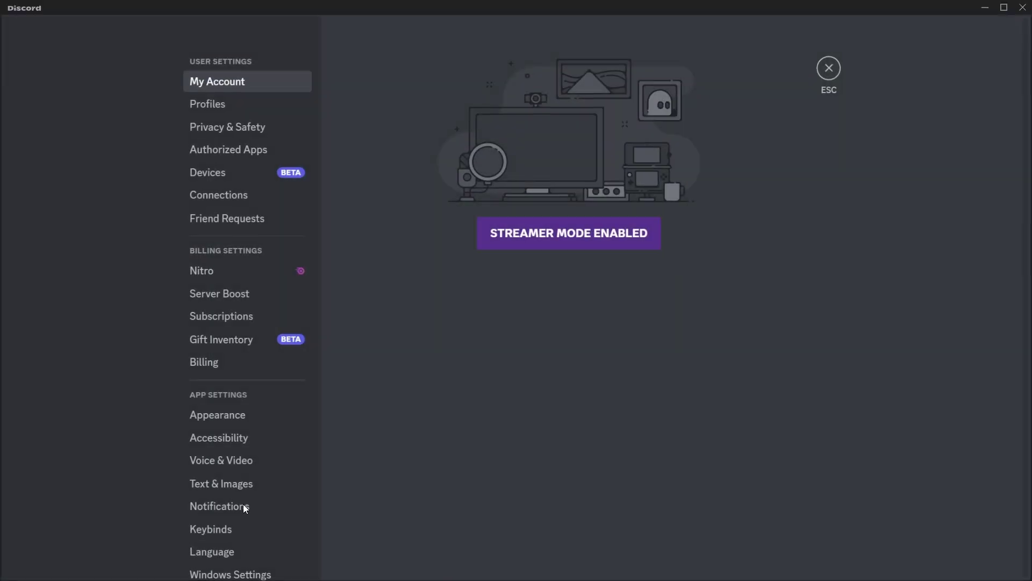
pyautogui.scroll(-8, 200, 429)
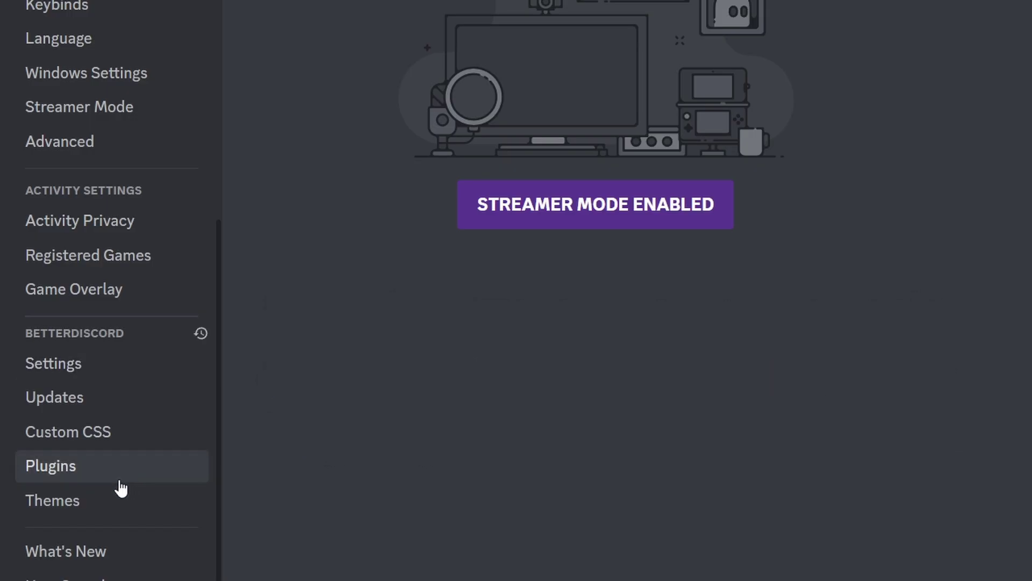
pyautogui.click(106, 468)
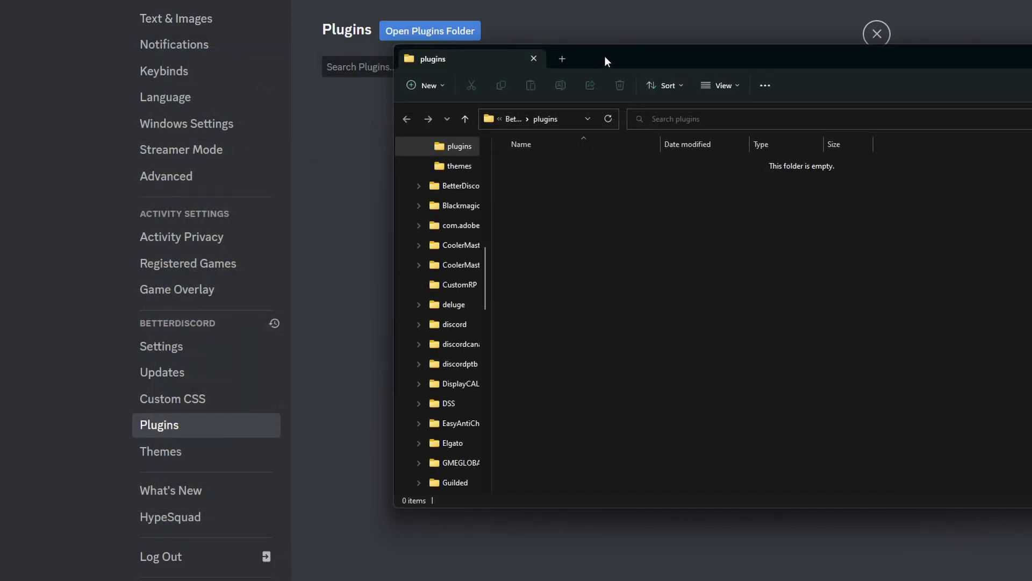
pyautogui.moveTo(604, 60); pyautogui.dragTo(563, 66)
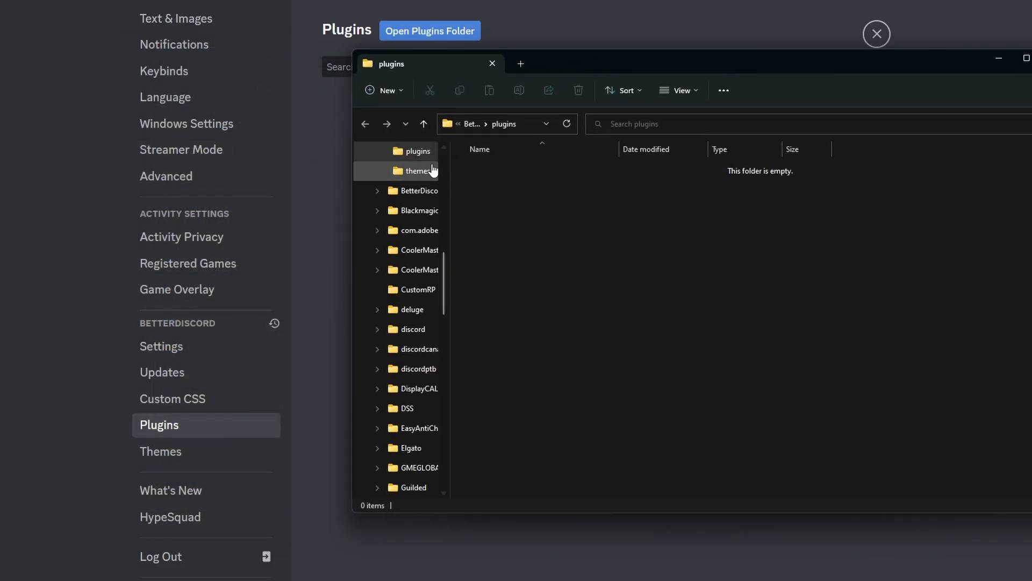
# Open the Downloads folder in a new window and arrange it side by side with the plugins folder.
pyautogui.scroll(8, 421, 244)
pyautogui.scroll(1, 421, 250)
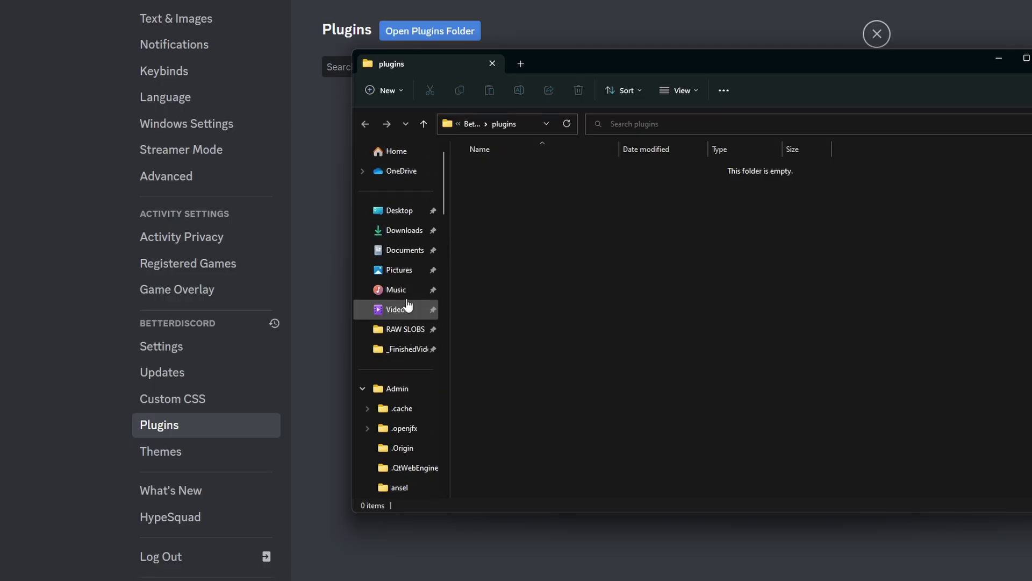
pyautogui.rightClick(395, 232)
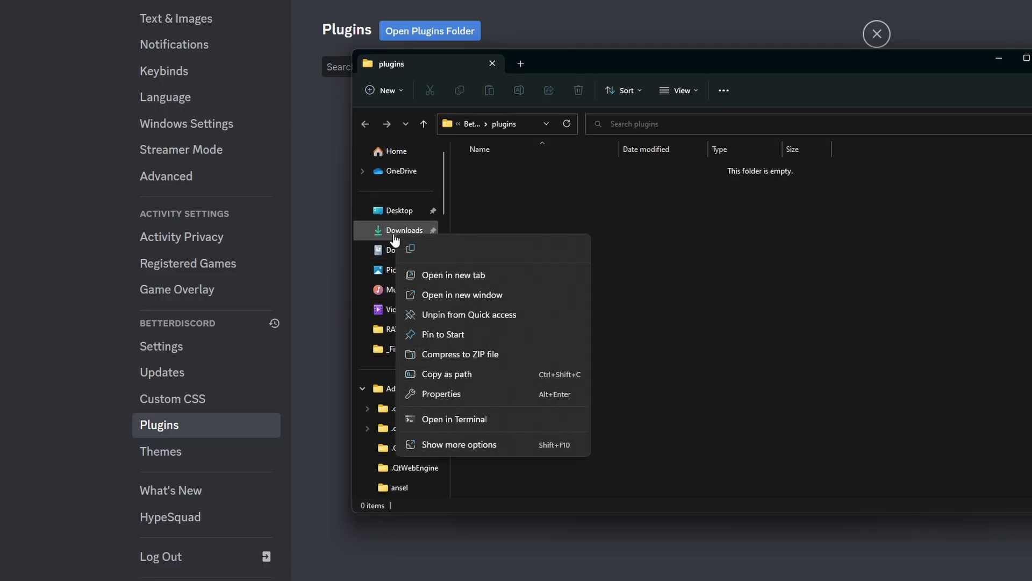
pyautogui.click(457, 297)
pyautogui.moveTo(582, 86); pyautogui.dragTo(130, 67)
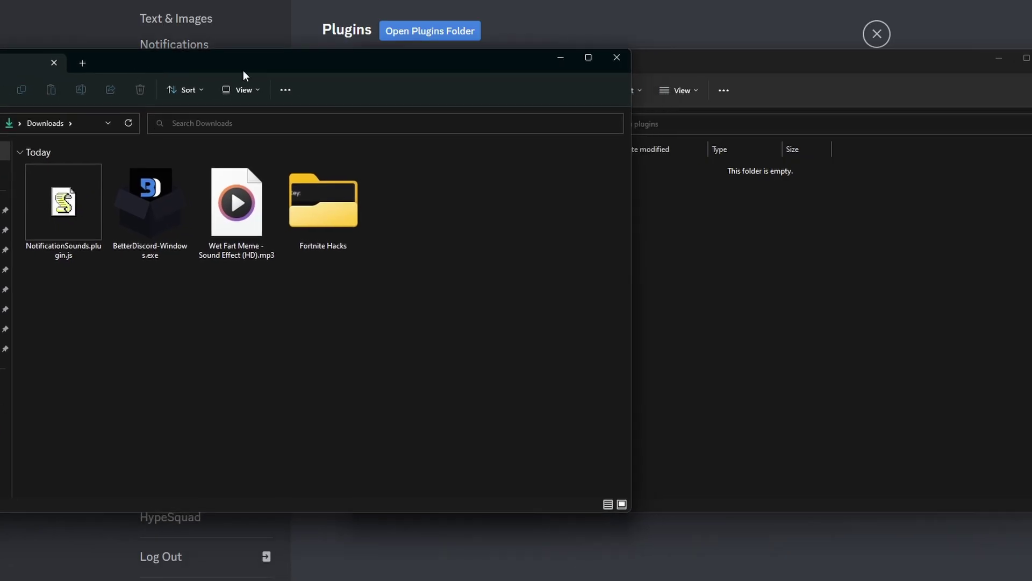
pyautogui.click(708, 66)
pyautogui.moveTo(352, 234); pyautogui.dragTo(533, 183)
pyautogui.click(424, 60)
pyautogui.moveTo(291, 56); pyautogui.dragTo(337, 59)
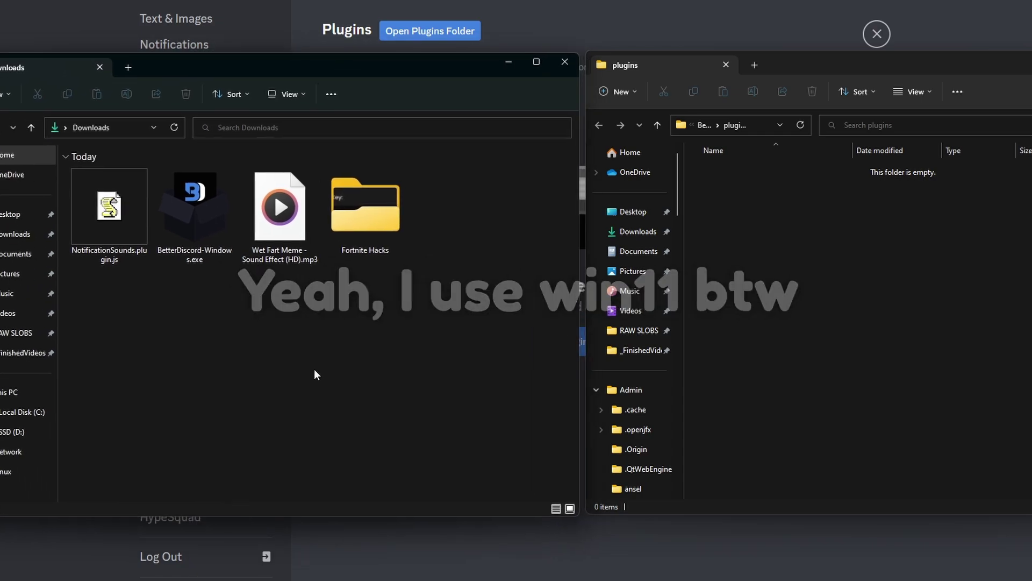
# Move NotificationSounds.plugin.js from Downloads into the plugins folder and return to Discord's plugin list.
pyautogui.click(94, 247)
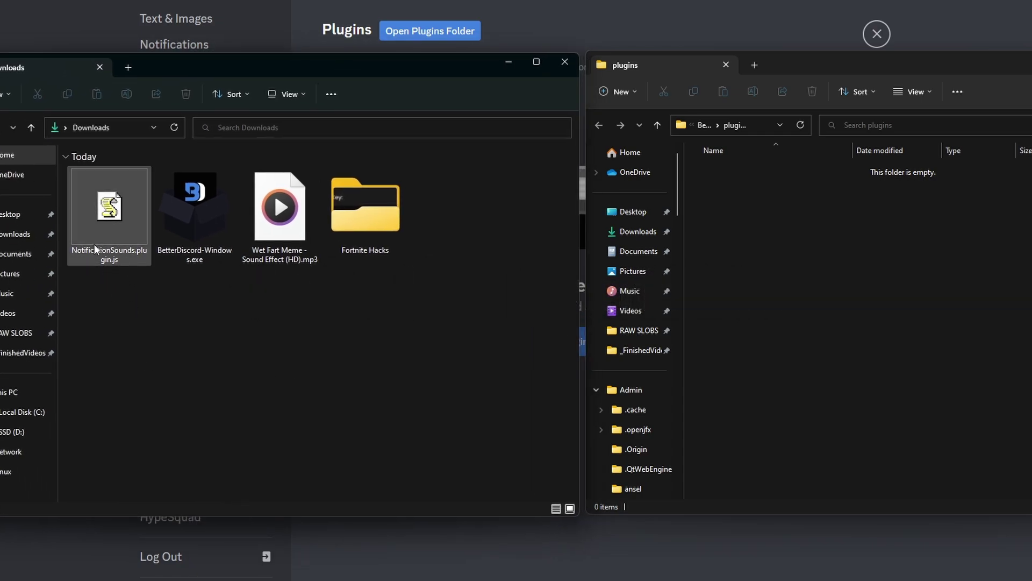
pyautogui.moveTo(108, 237); pyautogui.dragTo(861, 279)
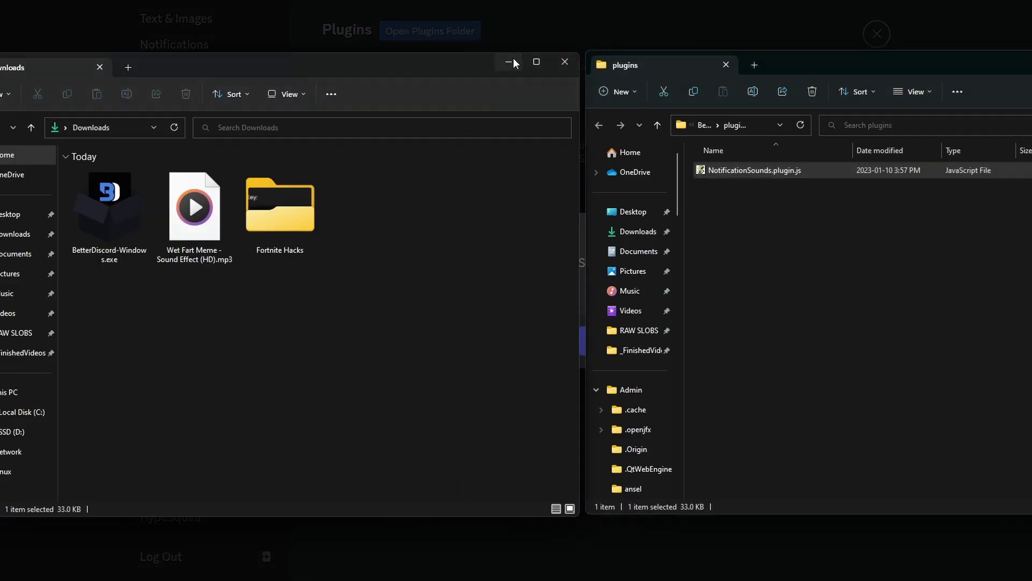
pyautogui.click(564, 62)
pyautogui.click(531, 244)
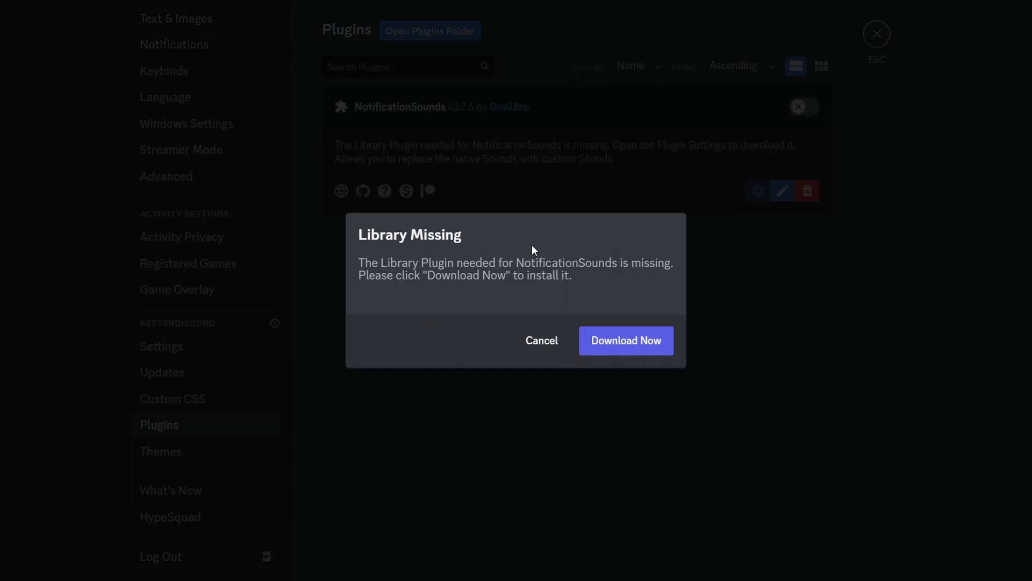
# Download the missing library plugin and enable the NotificationSounds plugin.
pyautogui.click(621, 340)
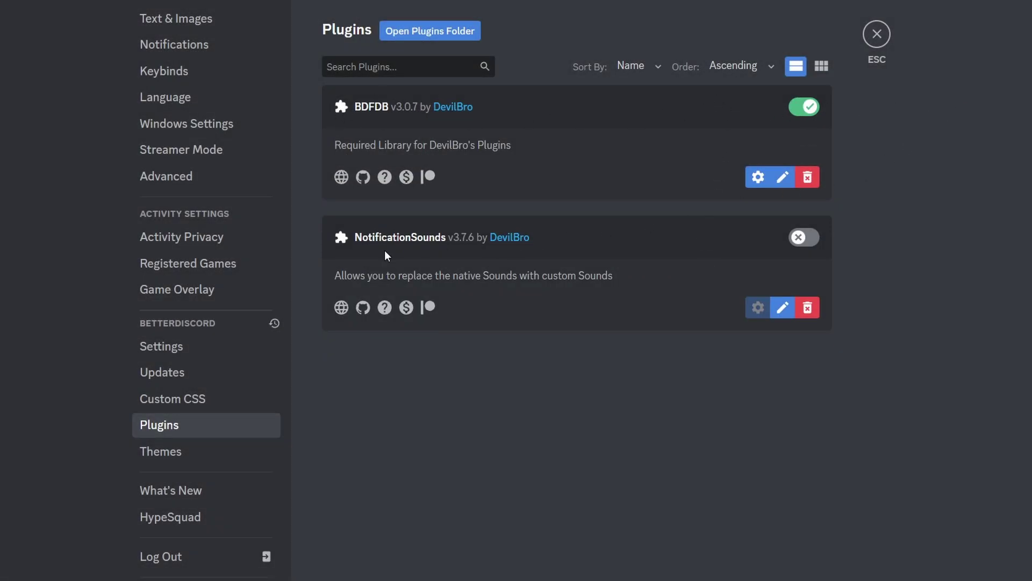
pyautogui.click(806, 244)
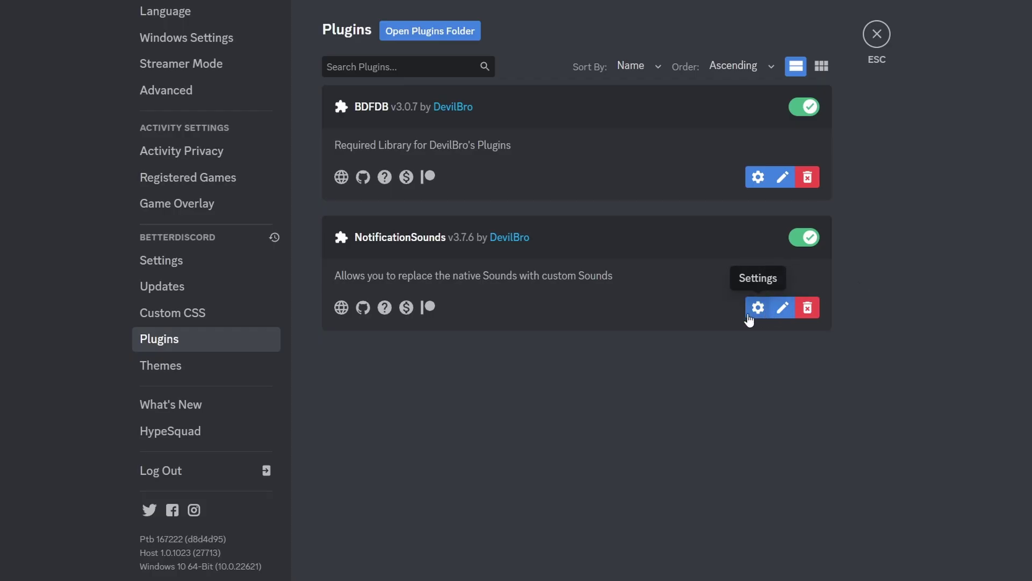
# Open the NotificationSounds settings and expand the volume, Add New Sound, Sound Configuration and Remove Sounds sections to review them.
pyautogui.click(749, 315)
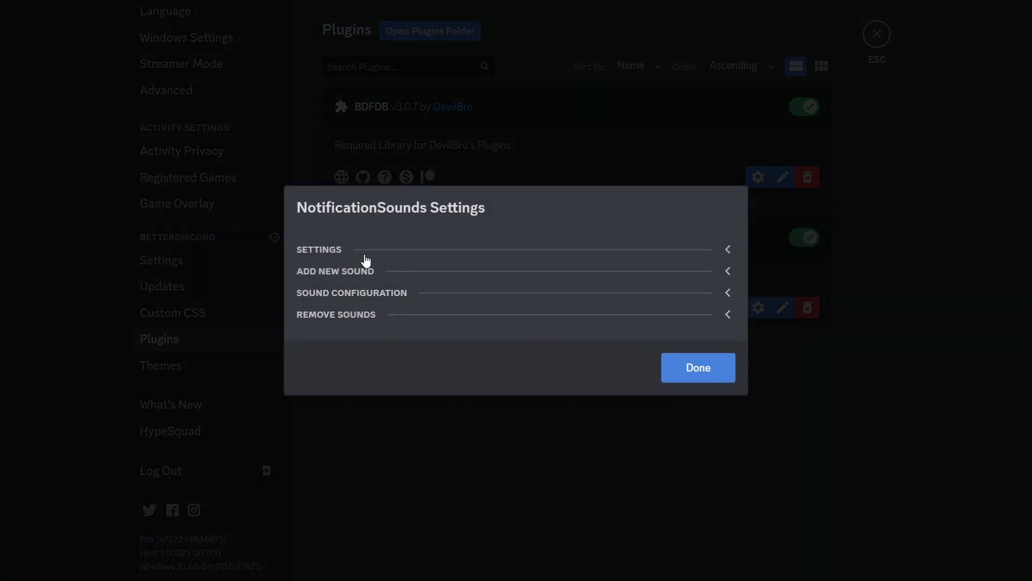
pyautogui.click(418, 252)
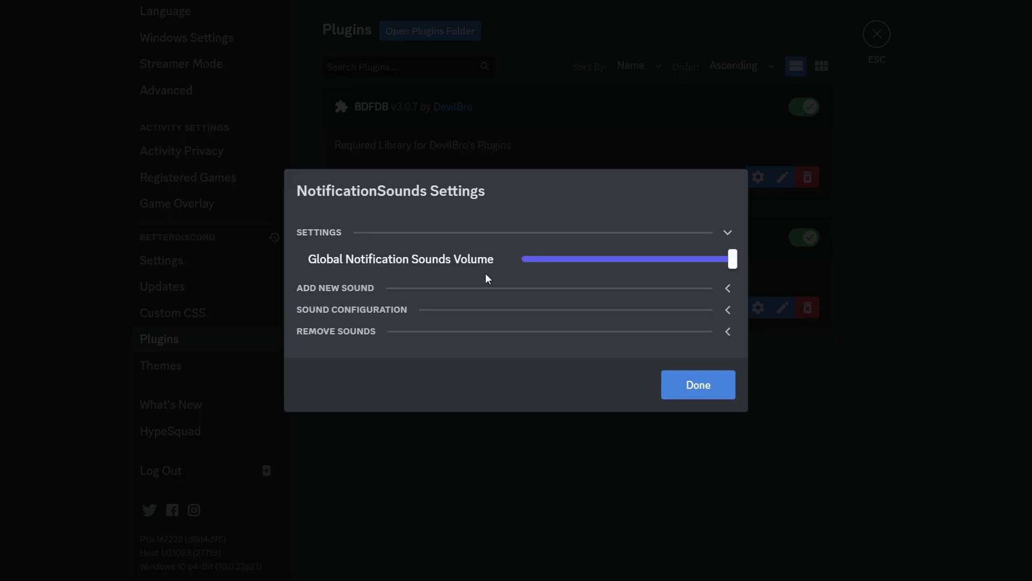
pyautogui.click(442, 290)
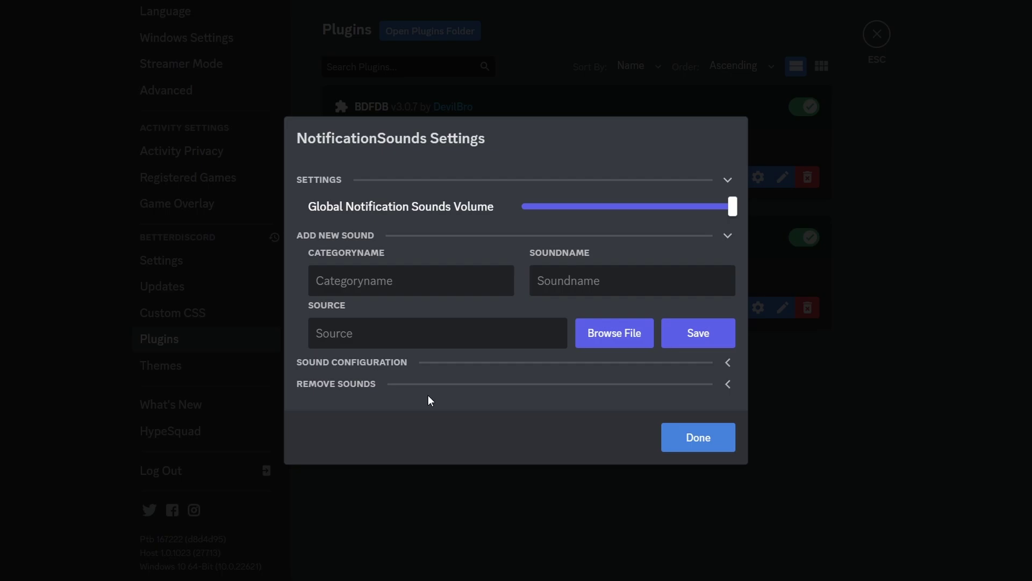
pyautogui.click(419, 363)
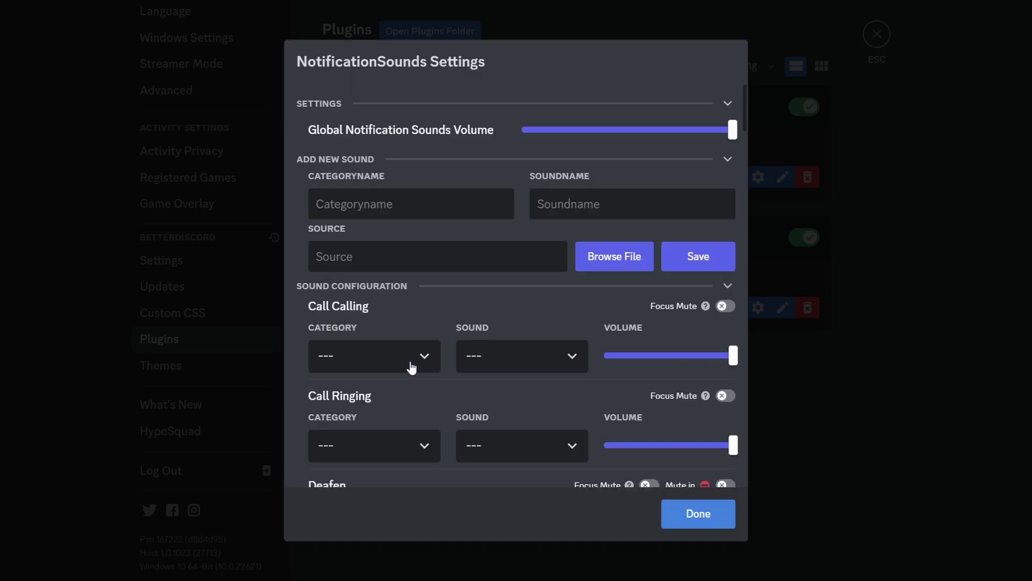
pyautogui.scroll(-15, 418, 371)
pyautogui.scroll(-10, 421, 372)
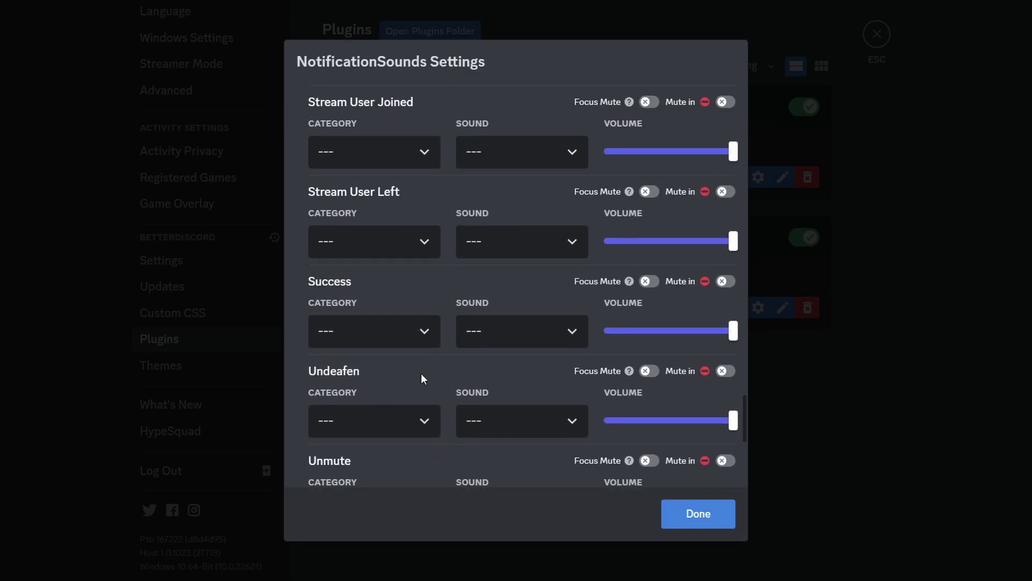
pyautogui.click(361, 462)
pyautogui.scroll(-1, 410, 361)
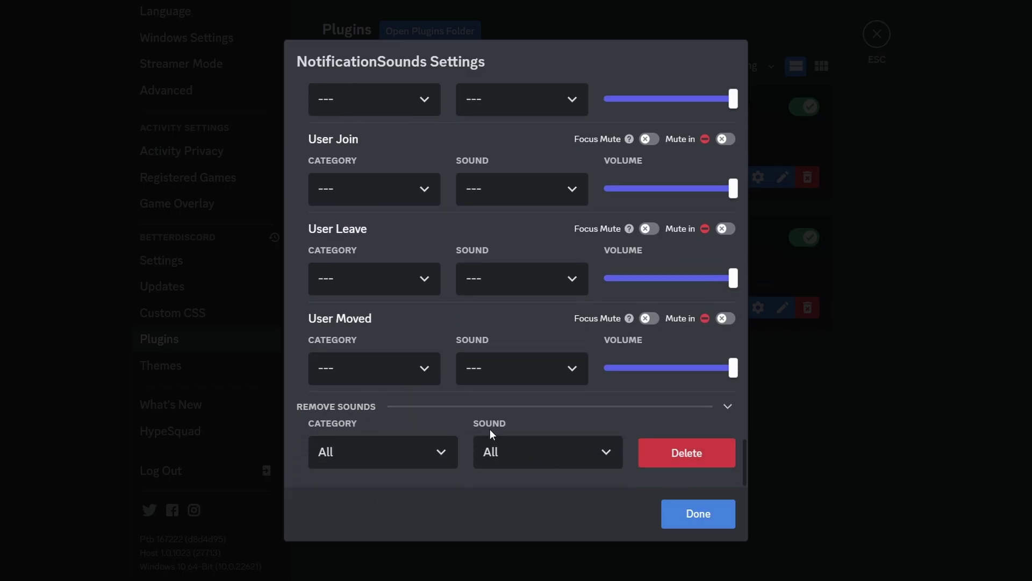
pyautogui.click(468, 406)
# Set the Call Calling sound's category to Discord in the sound configuration.
pyautogui.scroll(15, 478, 399)
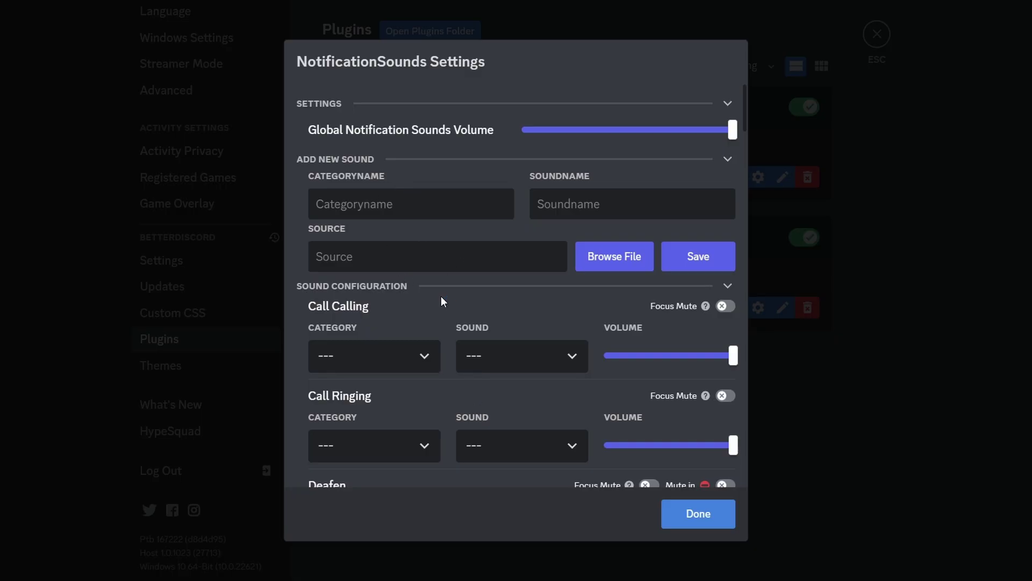
pyautogui.scroll(-1, 441, 296)
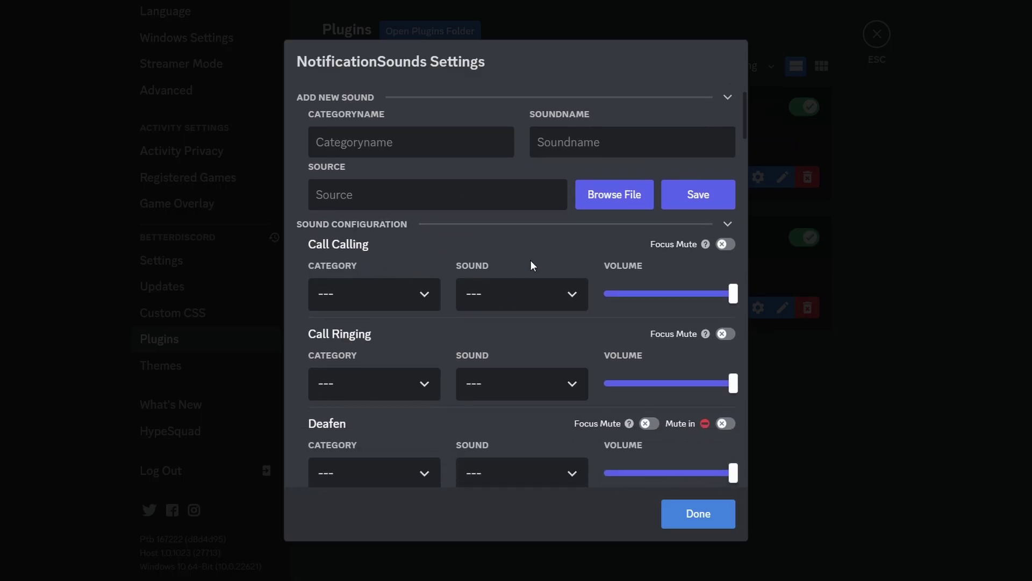
pyautogui.click(354, 298)
pyautogui.scroll(-1, 364, 276)
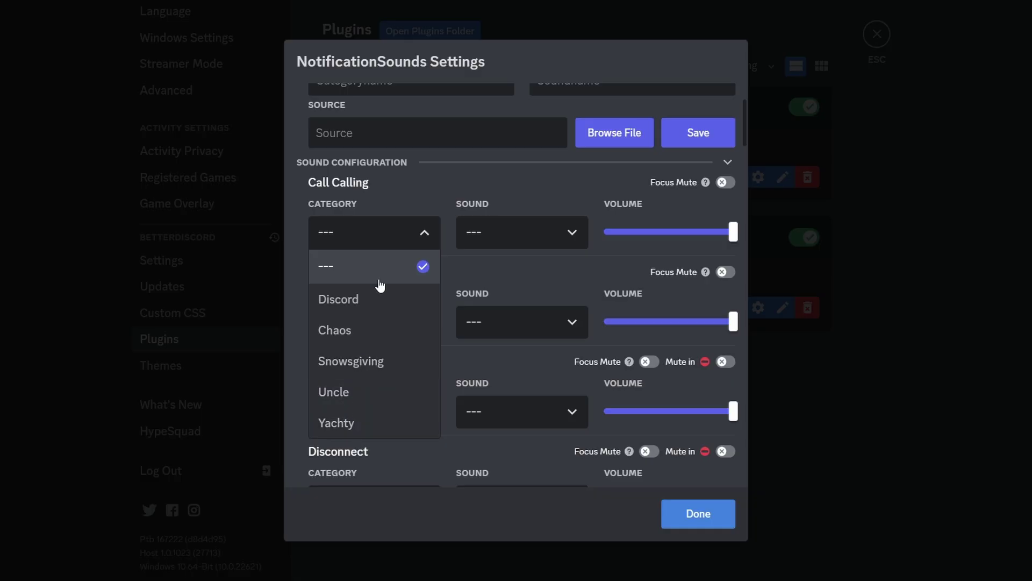
pyautogui.click(377, 300)
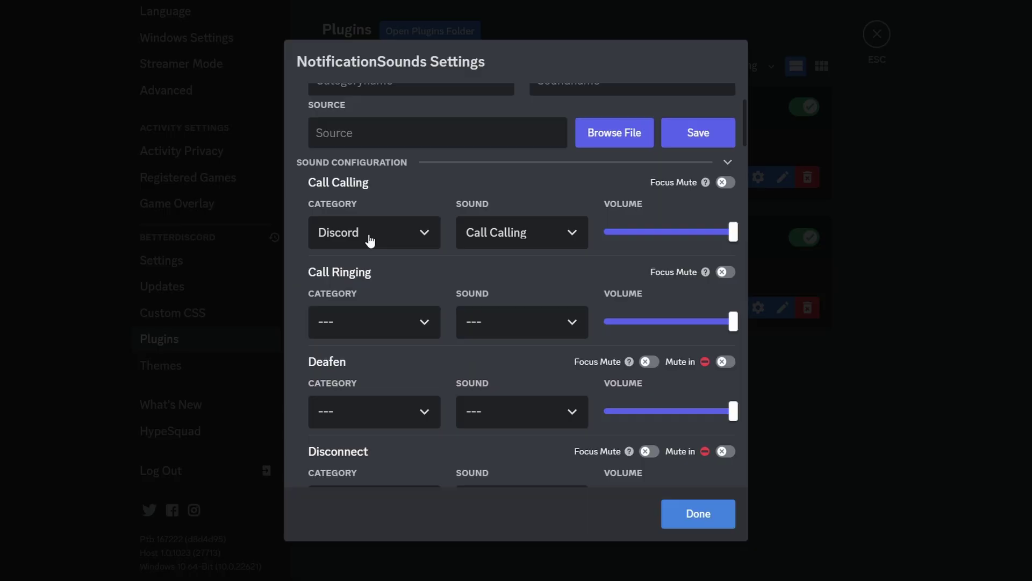
# Select Call Calling as the sound for the Call Calling event and close the NotificationSounds settings.
pyautogui.click(520, 233)
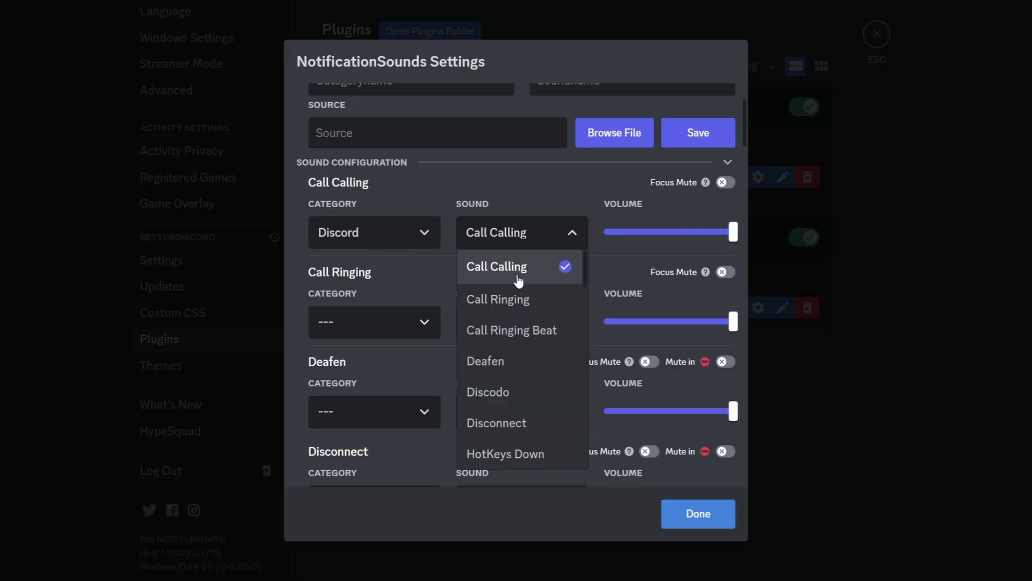
pyautogui.click(519, 281)
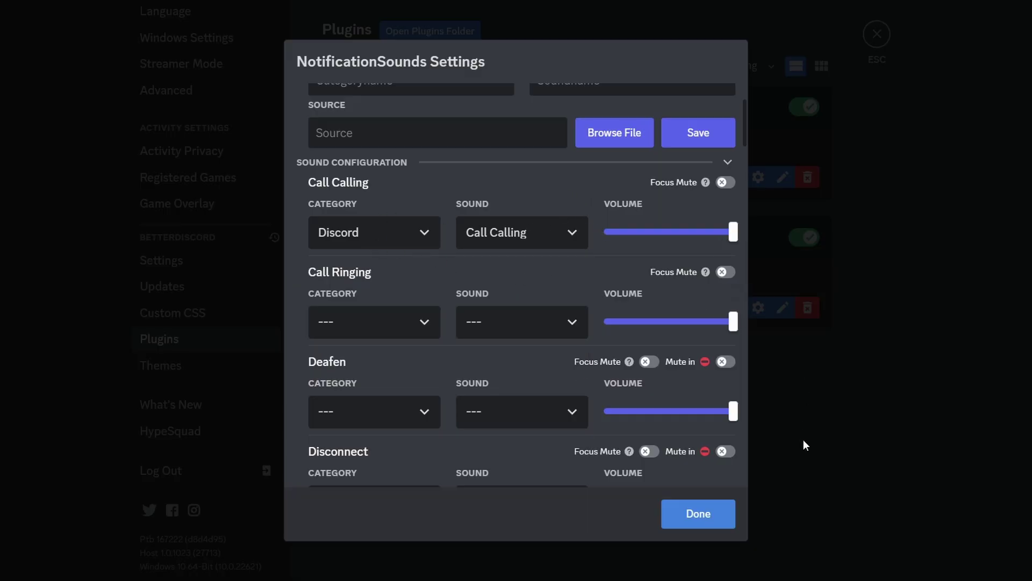
pyautogui.click(693, 513)
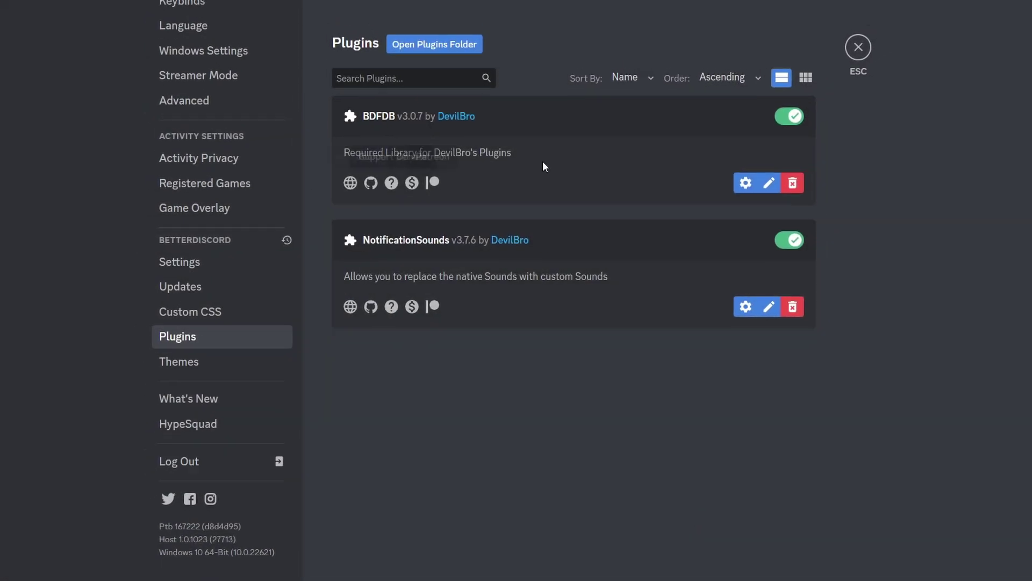
# Open the Streamer Mode settings and turn off Enable Streamer Mode.
pyautogui.scroll(5, 204, 177)
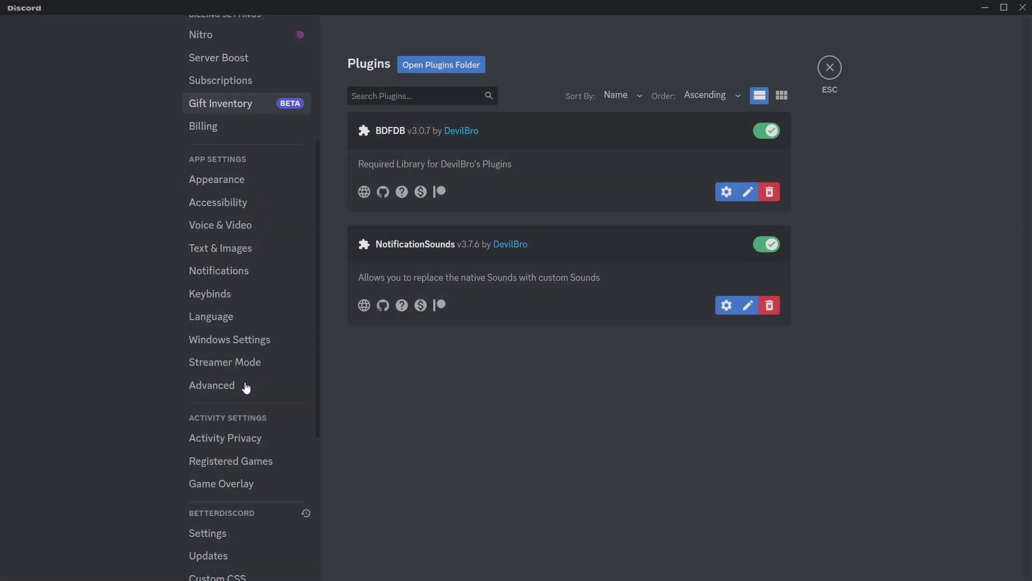
pyautogui.scroll(-5, 215, 387)
pyautogui.scroll(1, 161, 317)
pyautogui.click(230, 145)
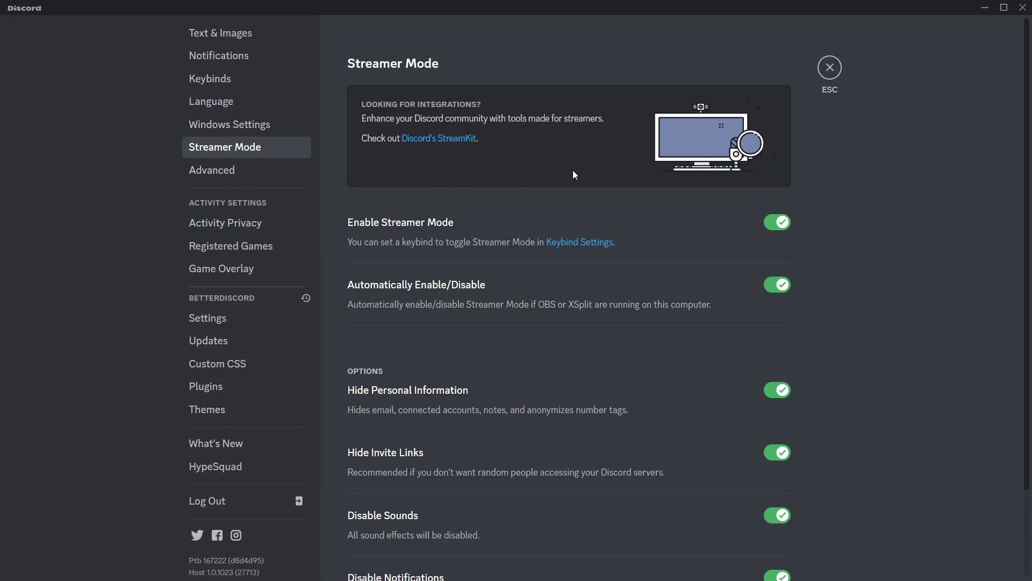
pyautogui.click(780, 223)
# Open Discord's Notifications settings and review the toggles for the individual notification sounds.
pyautogui.scroll(3, 225, 269)
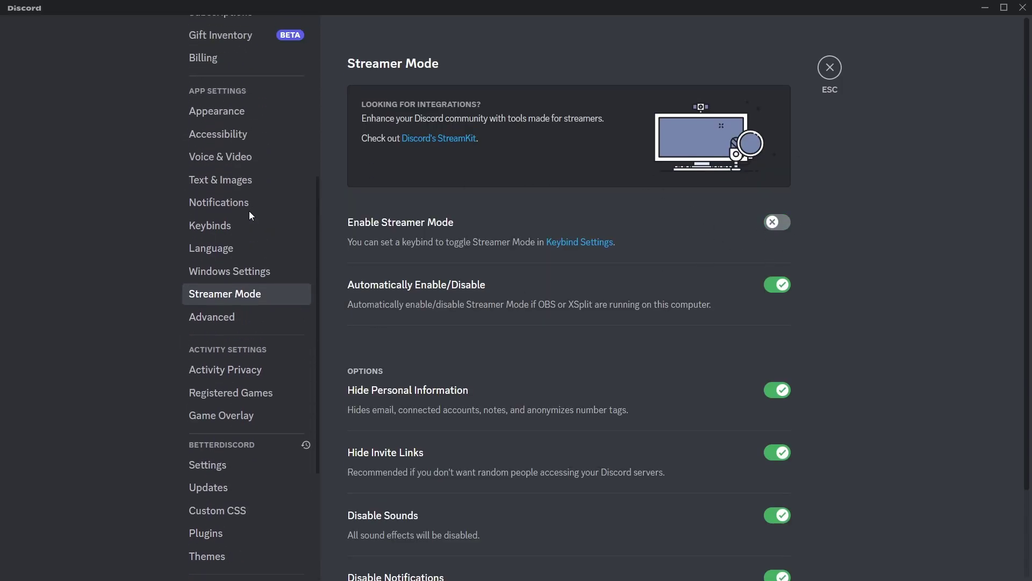
pyautogui.click(224, 217)
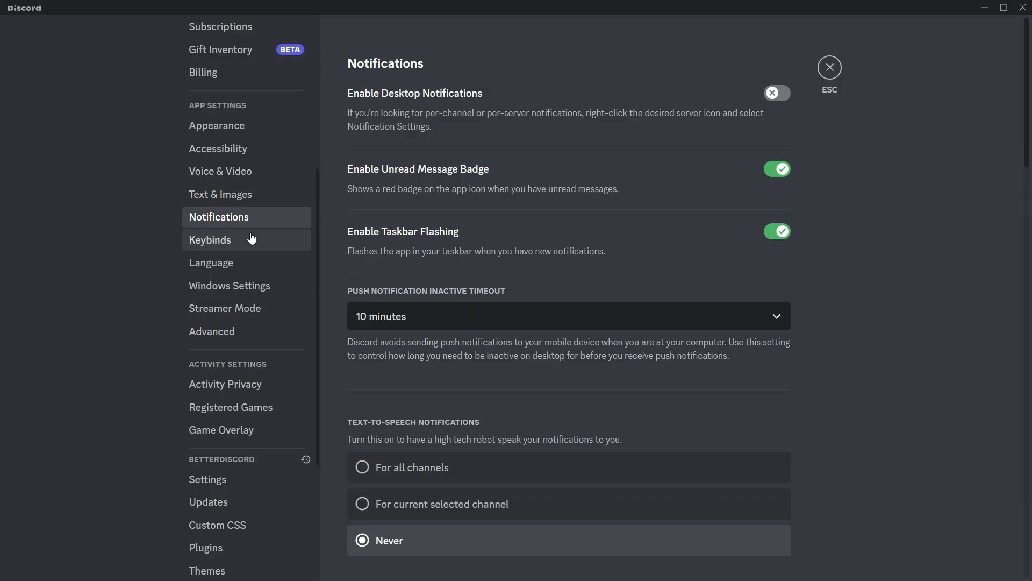
pyautogui.scroll(-7, 502, 271)
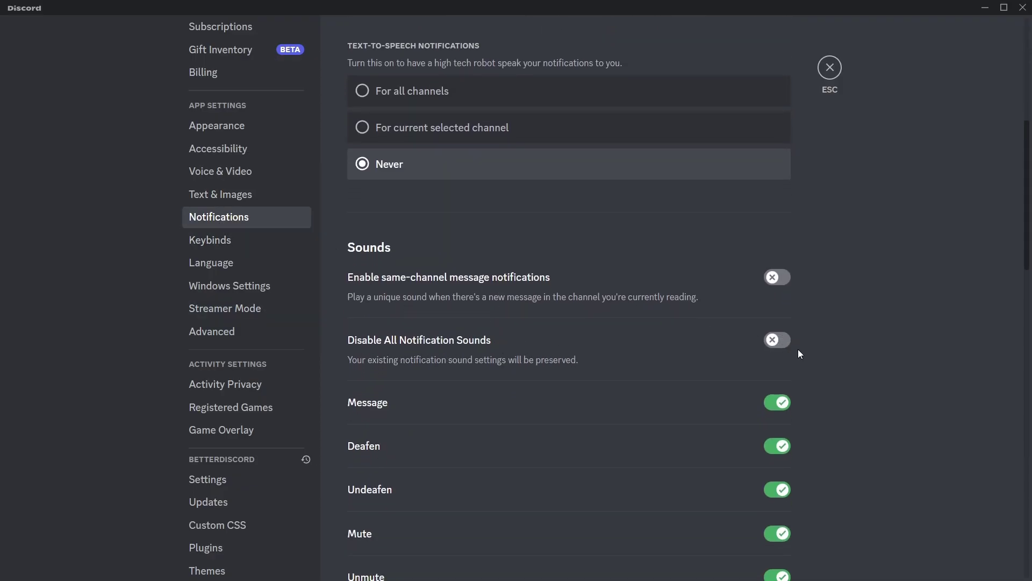
pyautogui.scroll(-15, 629, 322)
pyautogui.scroll(-2, 774, 327)
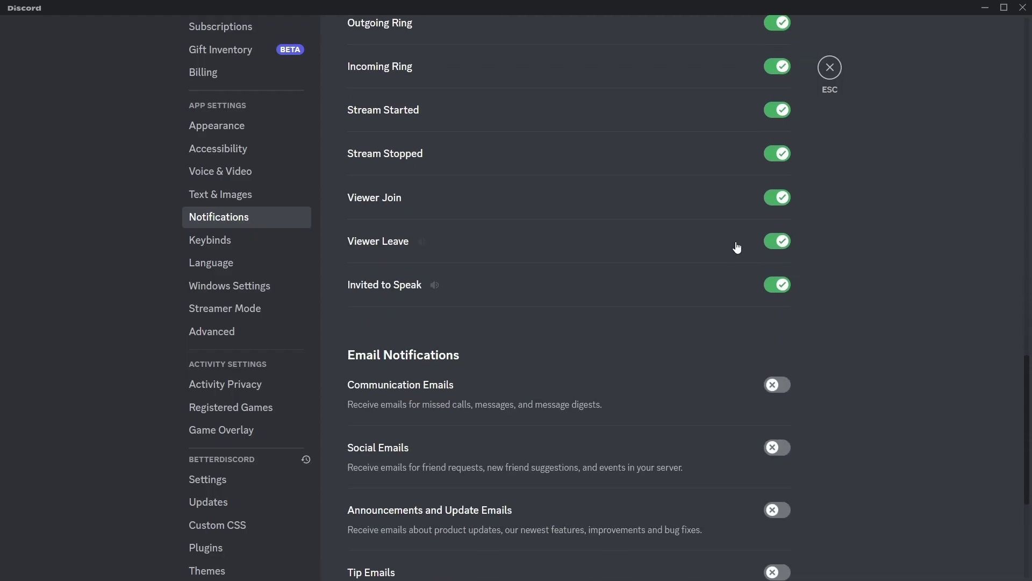
pyautogui.scroll(10, 414, 277)
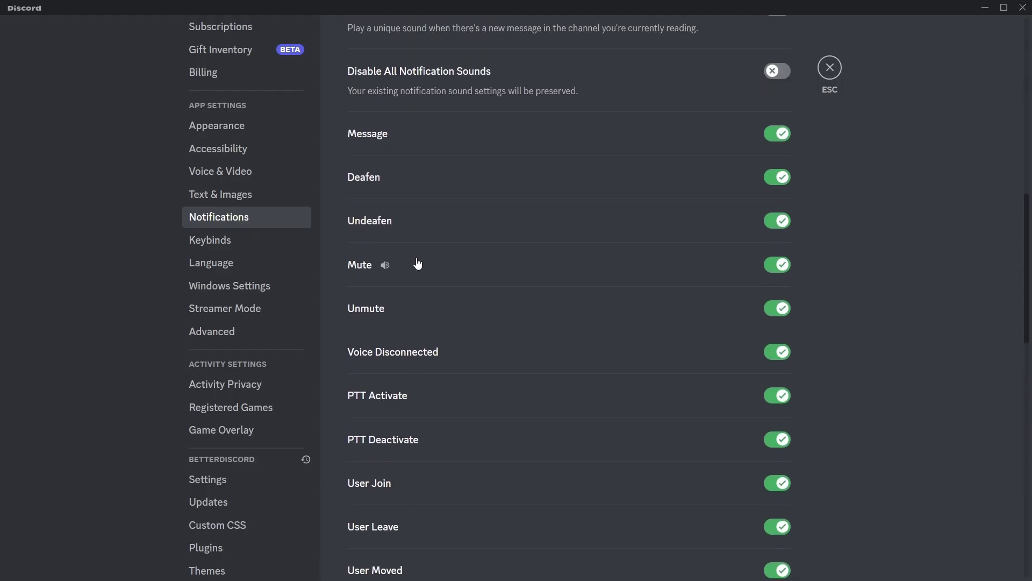
# Reopen the NotificationSounds plugin settings and reselect the sound for the Call Calling event.
pyautogui.click(223, 548)
pyautogui.click(725, 306)
pyautogui.click(546, 293)
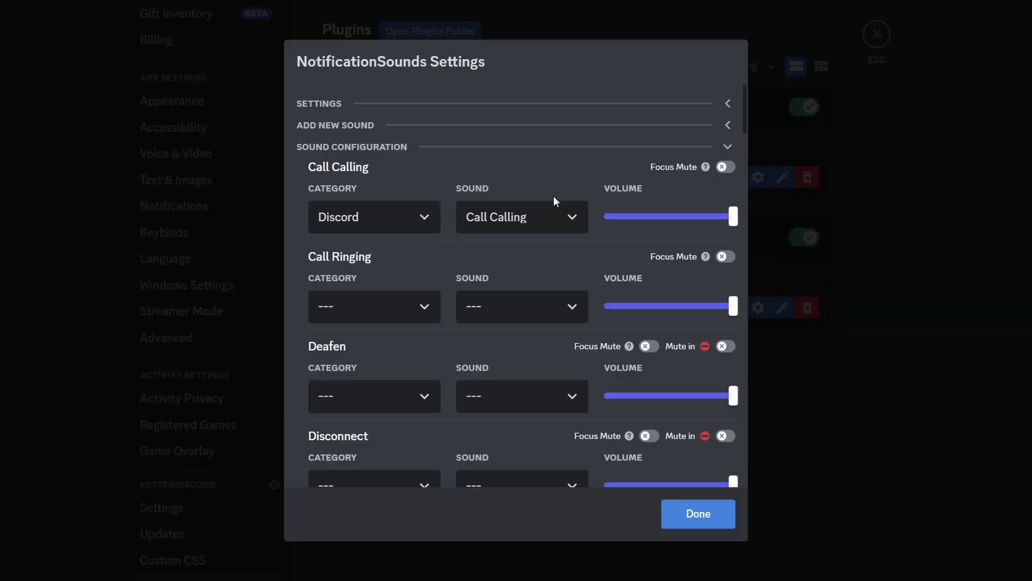
pyautogui.click(534, 224)
pyautogui.click(495, 252)
# Try the Chaos, Snowsgiving and Uncle categories for the Call Calling event, and reset its category to "---".
pyautogui.click(387, 224)
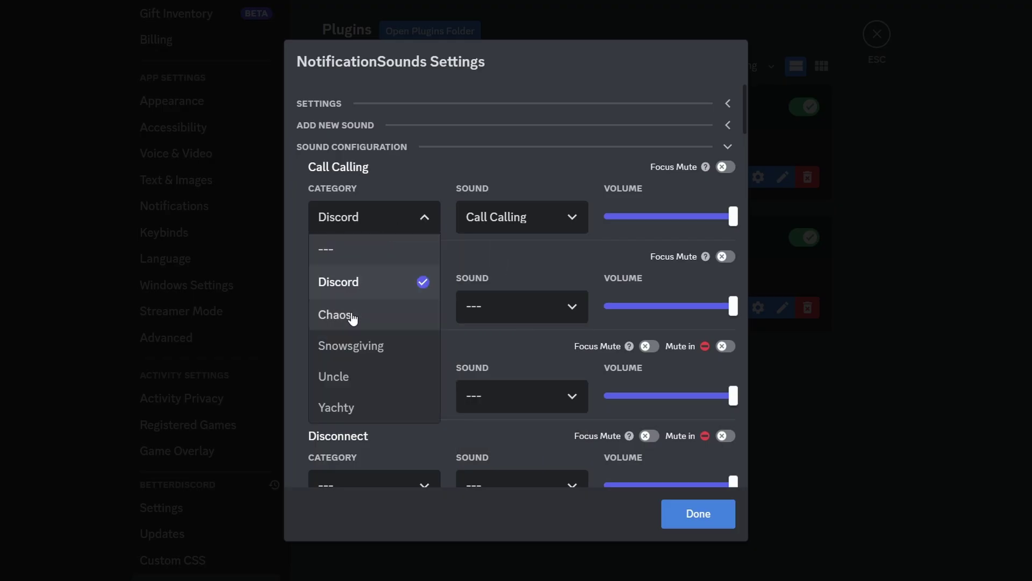
pyautogui.click(352, 316)
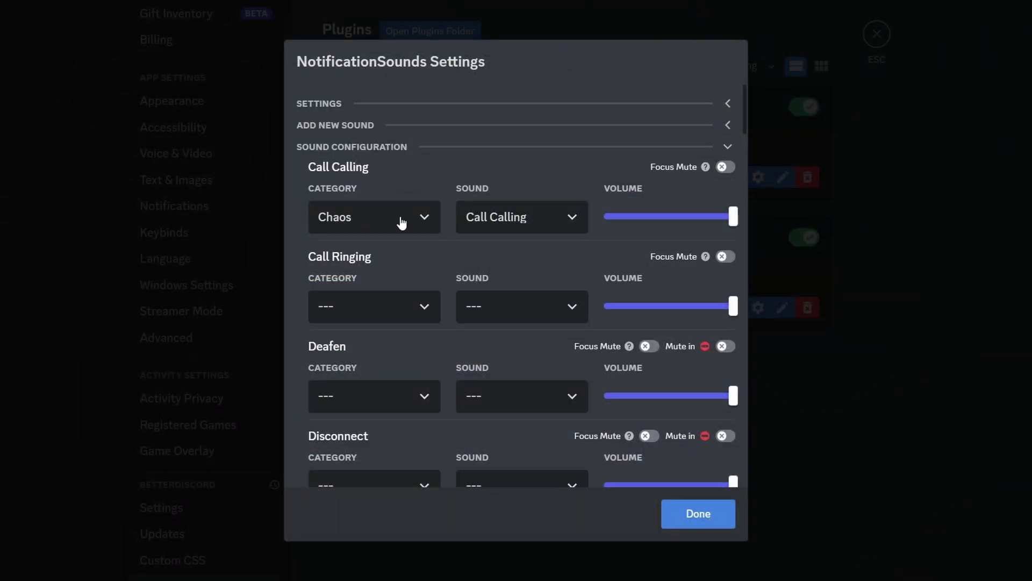
pyautogui.click(402, 223)
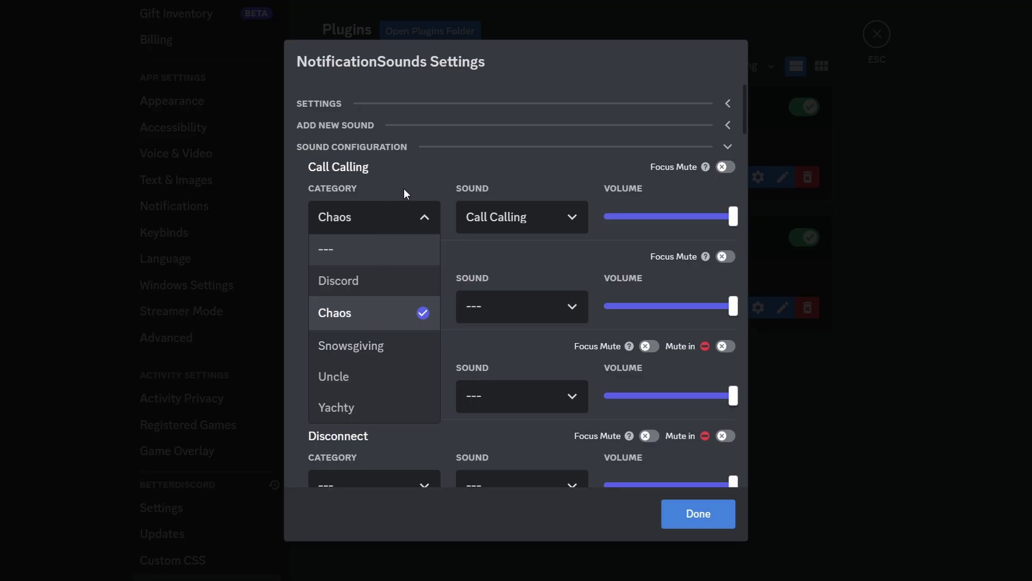
pyautogui.click(405, 359)
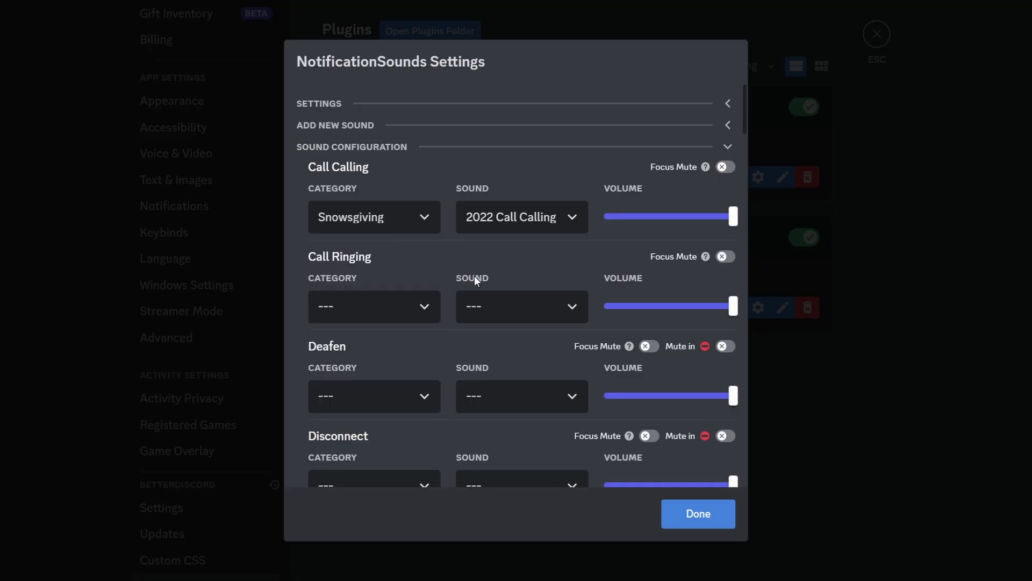
pyautogui.click(340, 220)
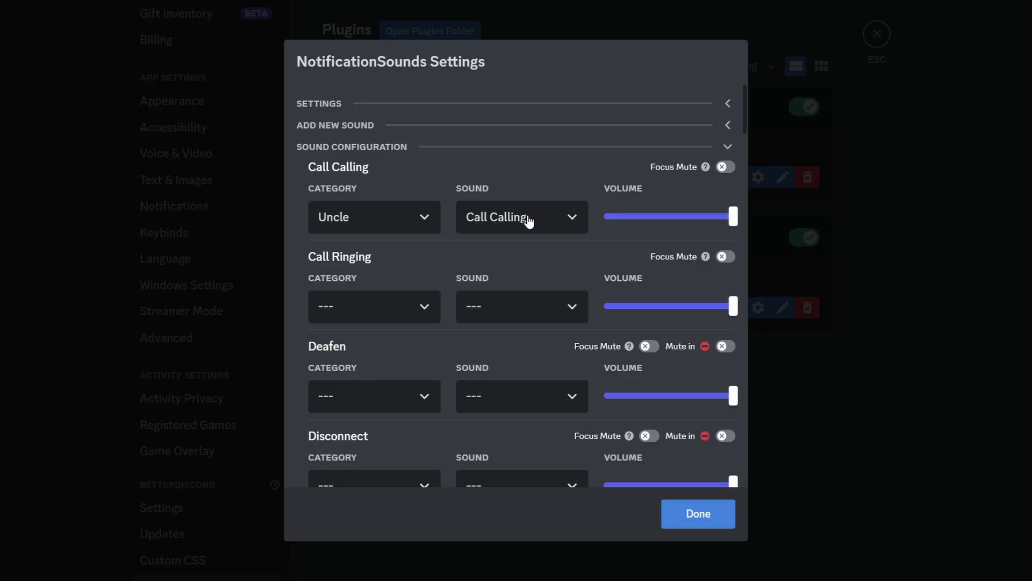
pyautogui.click(501, 215)
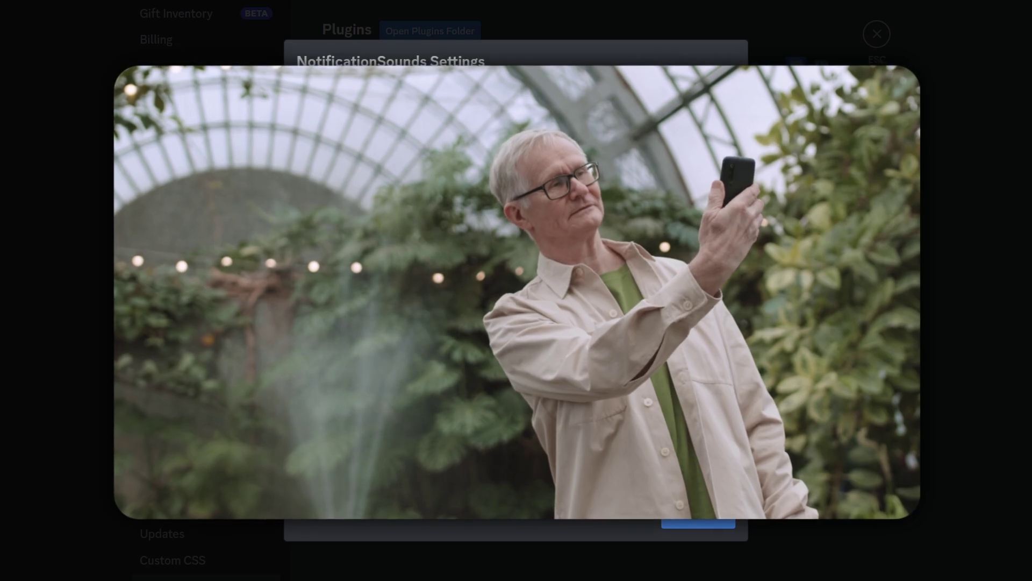
pyautogui.click(548, 220)
pyautogui.click(565, 215)
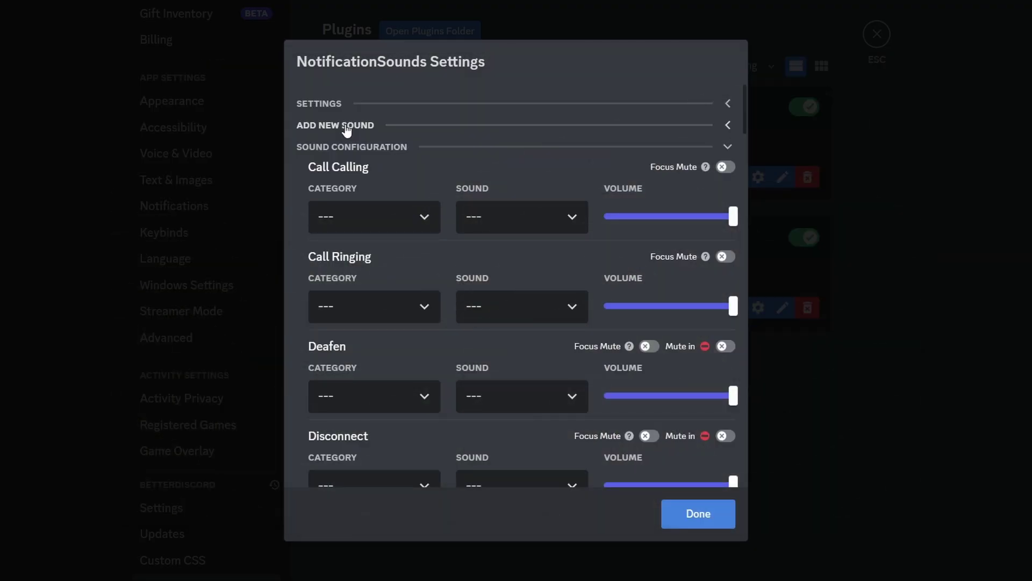
# Add a new sound named fart in the category Meme, using Wet Fart Meme - Sound Effect (HD).mp3 as its source, and save it.
pyautogui.click(301, 127)
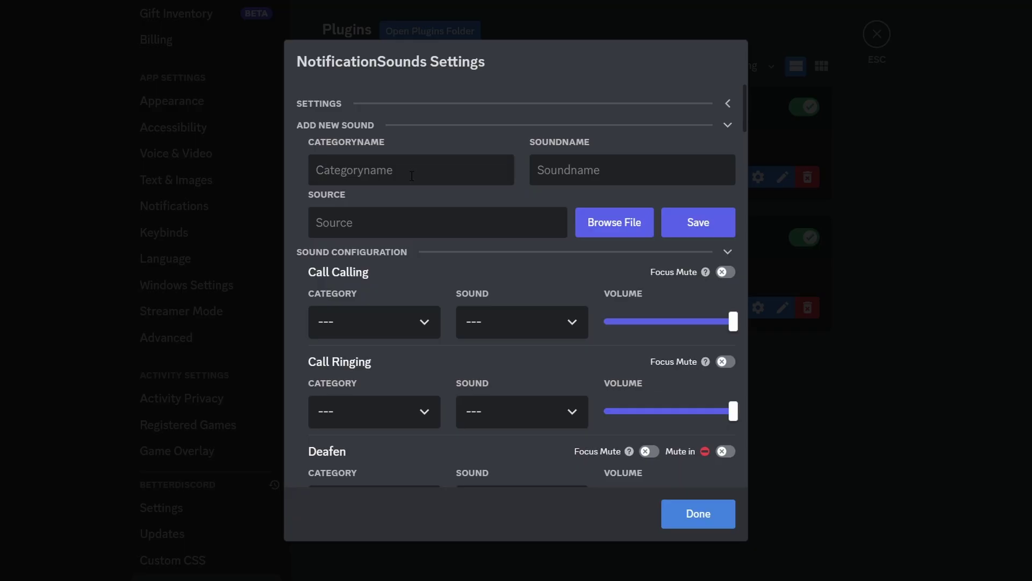
pyautogui.write('Meme')
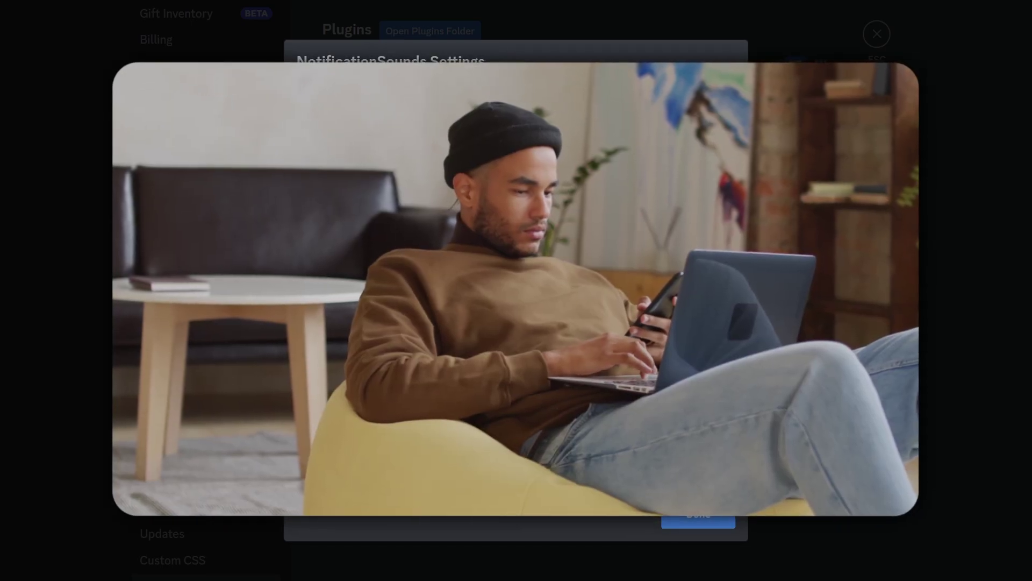
pyautogui.click(590, 162)
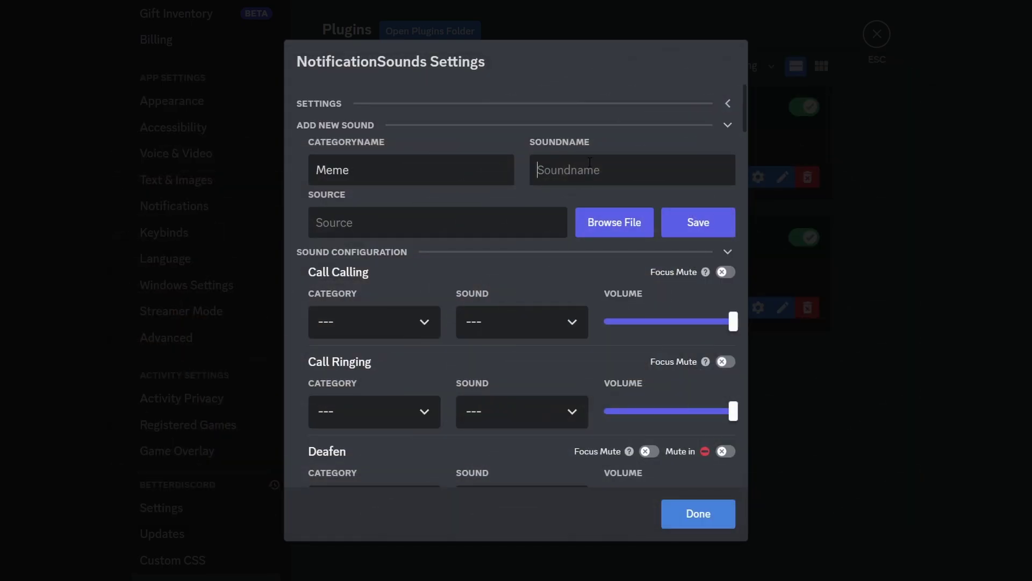
pyautogui.write('fart')
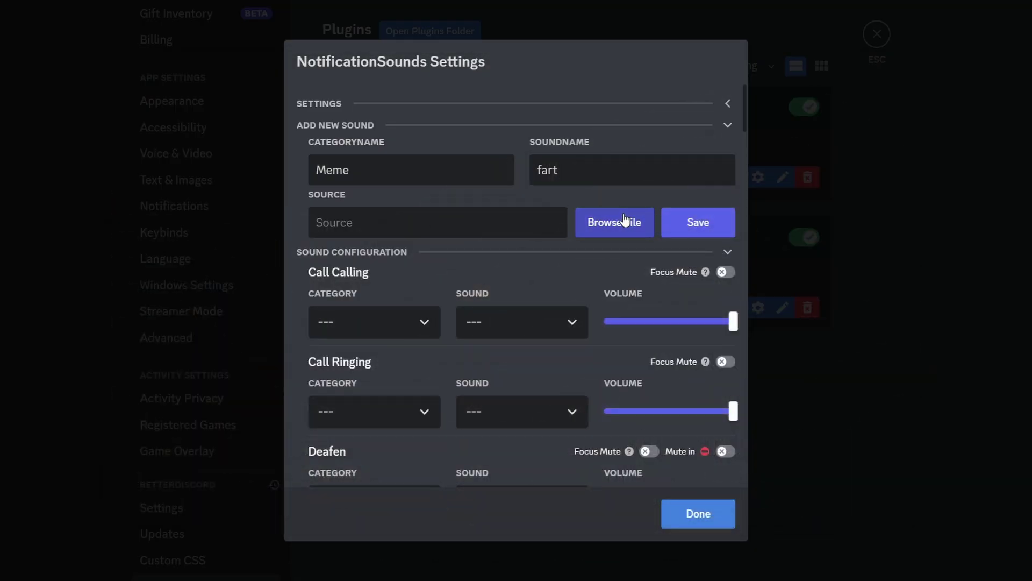
pyautogui.click(616, 221)
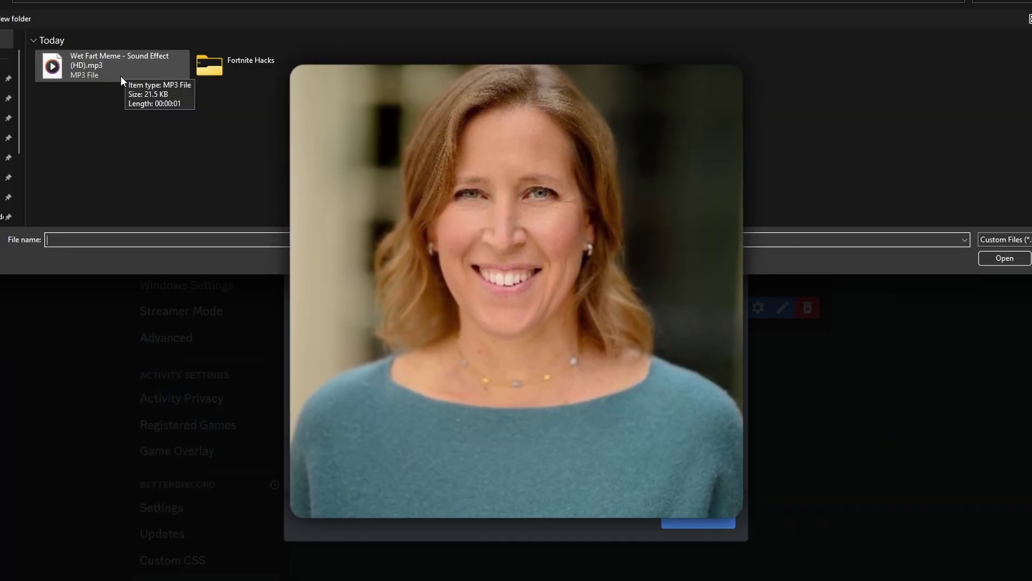
pyautogui.press('Escape')
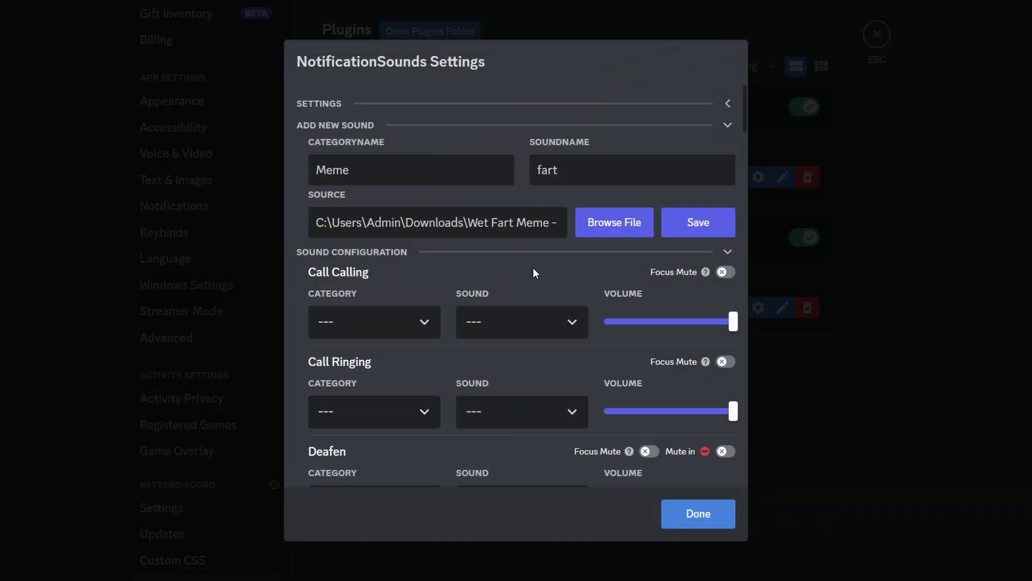
pyautogui.click(674, 231)
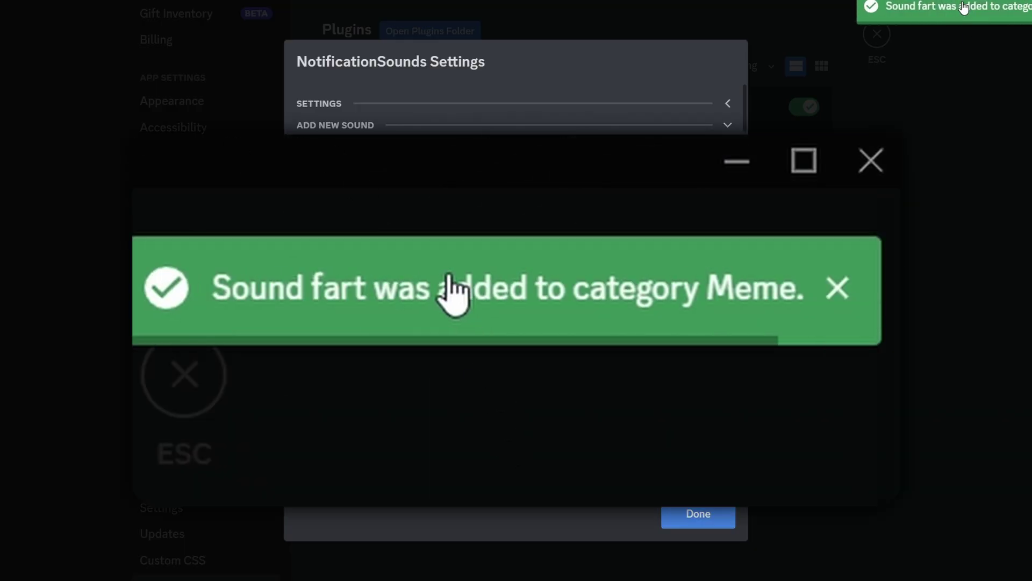
# Set the Message (Direct Message) category to Discord and its sound to Message in the sound configuration.
pyautogui.scroll(-6, 368, 295)
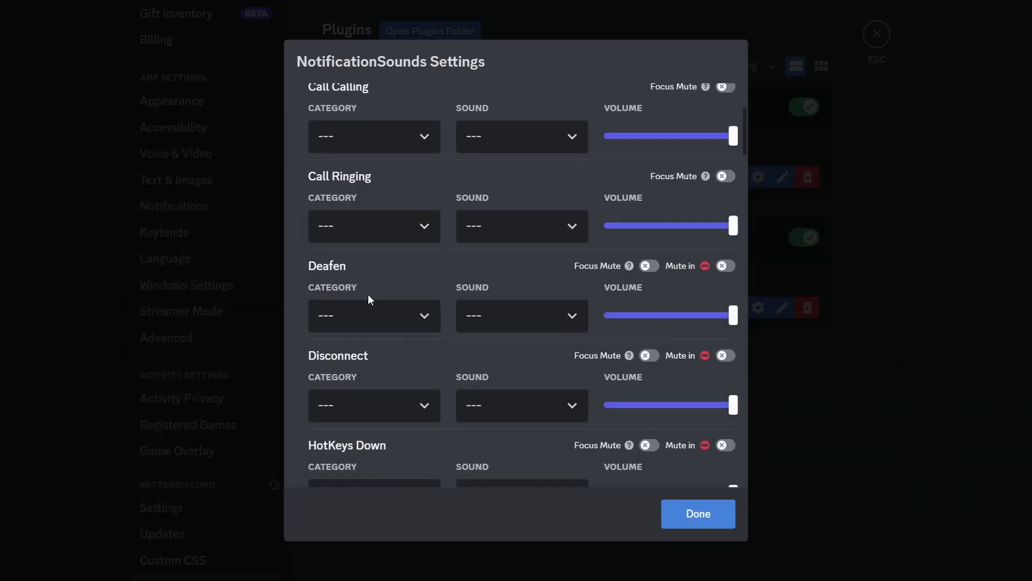
pyautogui.scroll(-10, 368, 300)
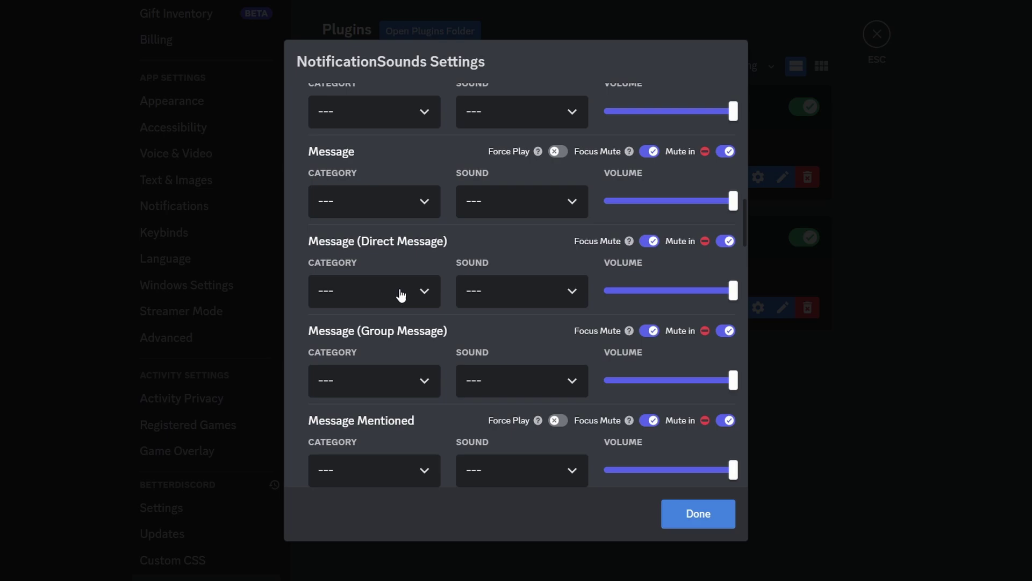
pyautogui.click(483, 290)
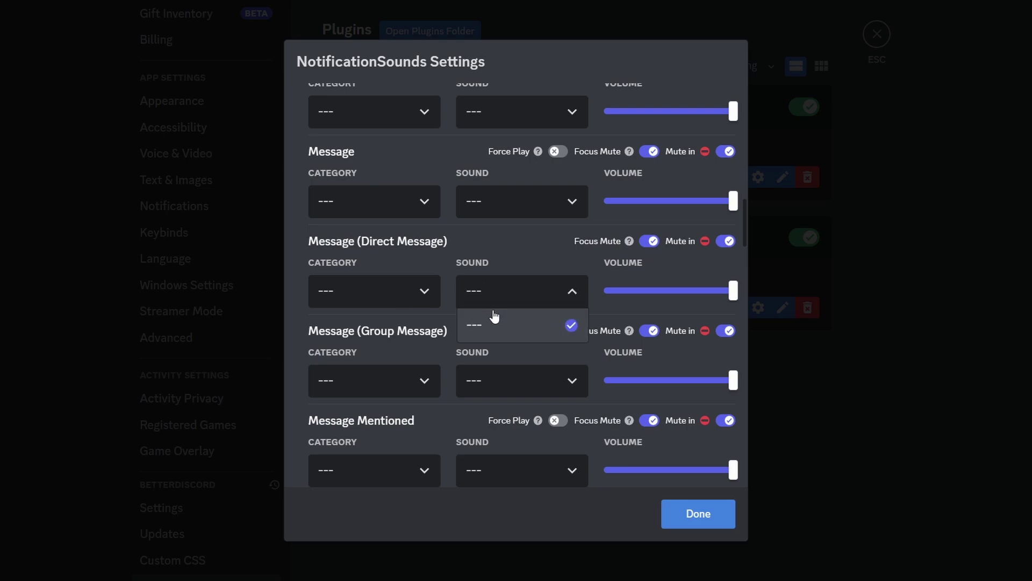
pyautogui.click(491, 326)
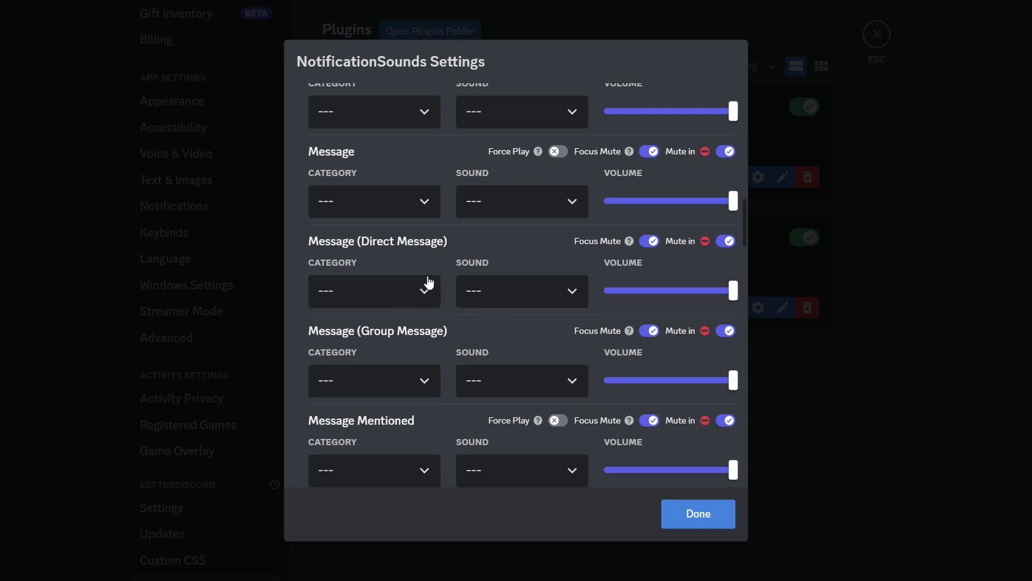
pyautogui.click(404, 291)
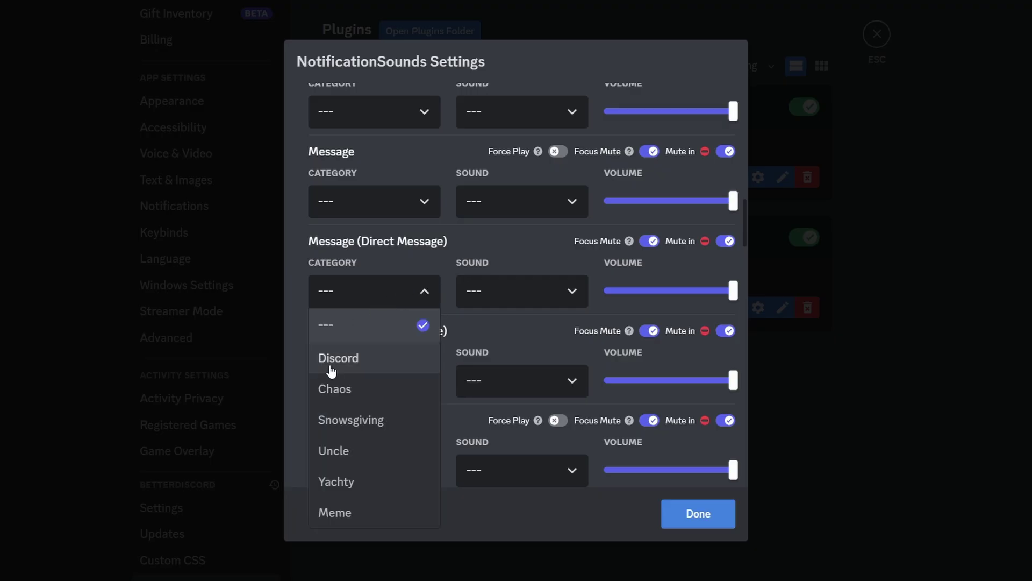
pyautogui.click(329, 366)
pyautogui.click(527, 291)
pyautogui.scroll(-5, 520, 447)
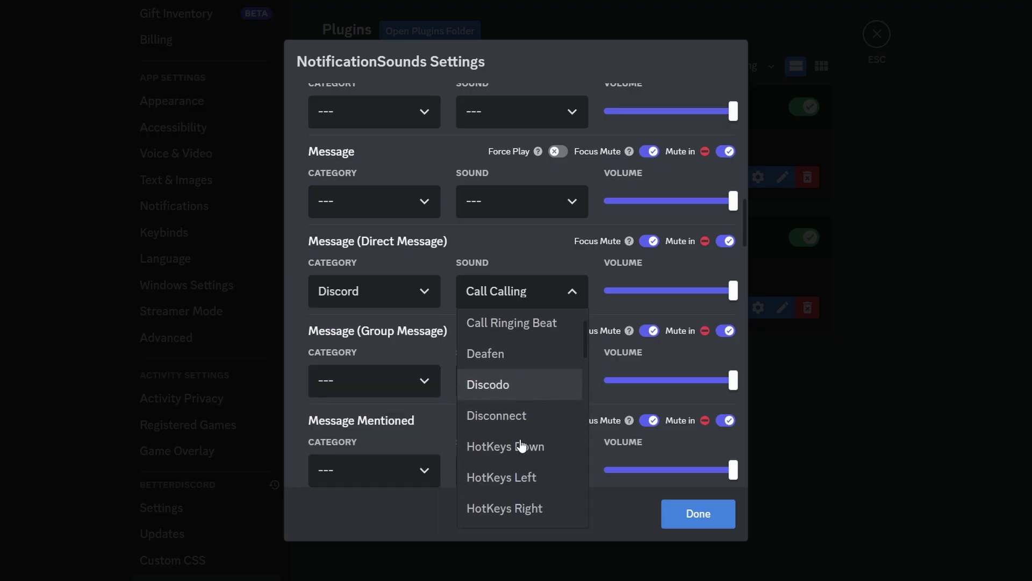
pyautogui.scroll(-2, 510, 451)
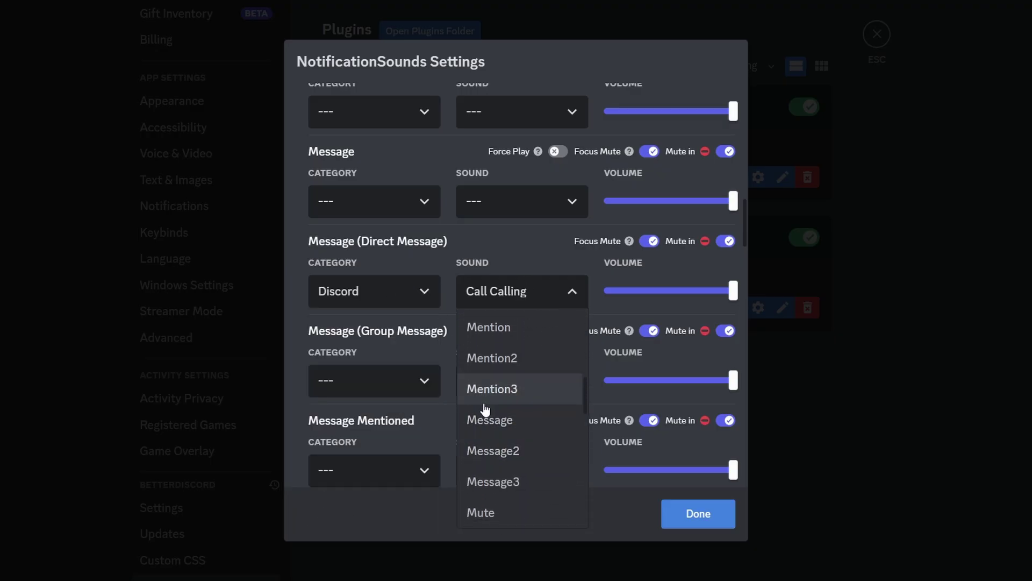
pyautogui.click(487, 398)
pyautogui.click(497, 285)
pyautogui.scroll(-5, 492, 376)
pyautogui.click(499, 416)
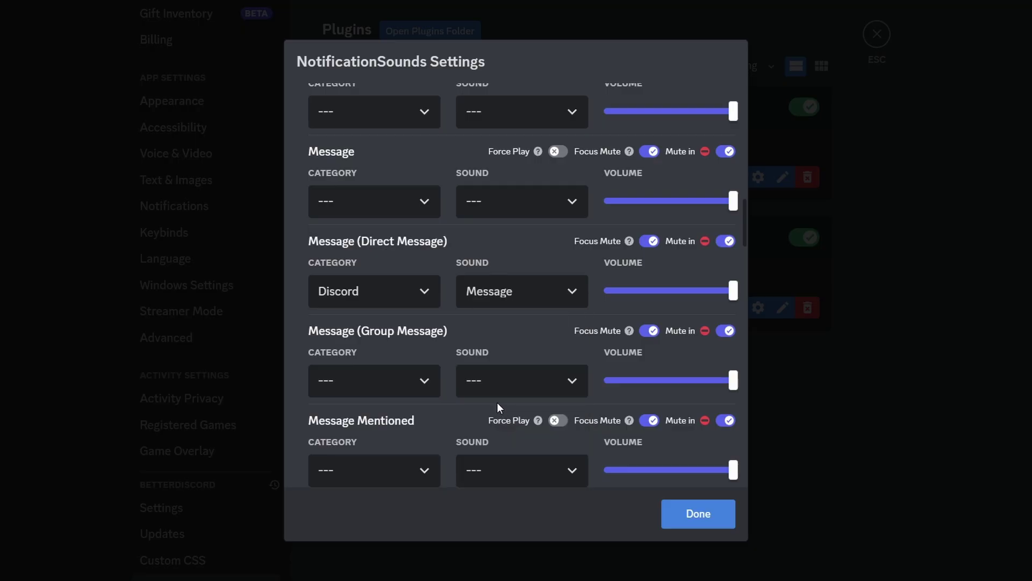
# Set the Message (Direct Message) category to Meme and its sound to fart.
pyautogui.click(389, 290)
pyautogui.click(351, 519)
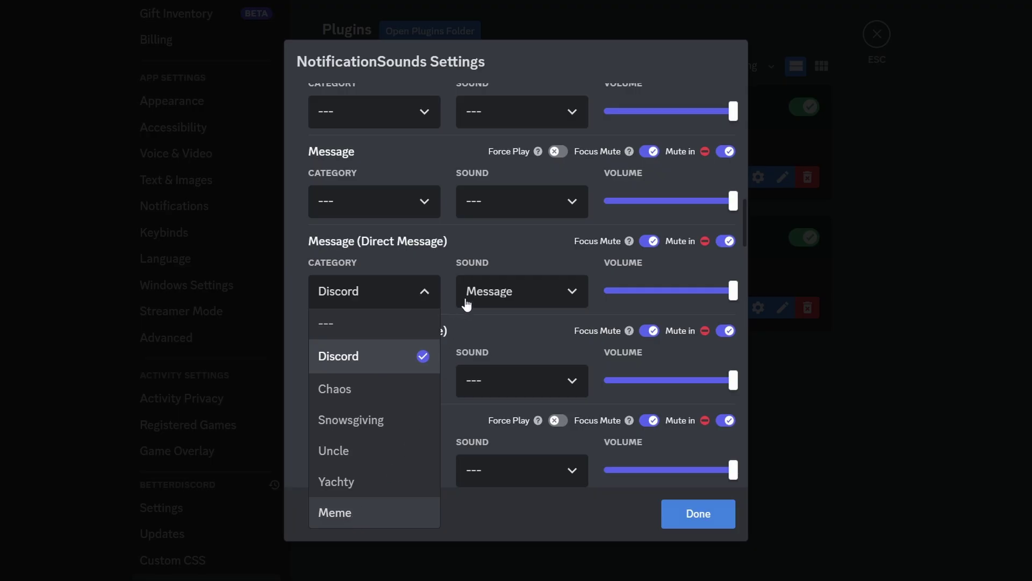
pyautogui.click(468, 301)
pyautogui.click(496, 323)
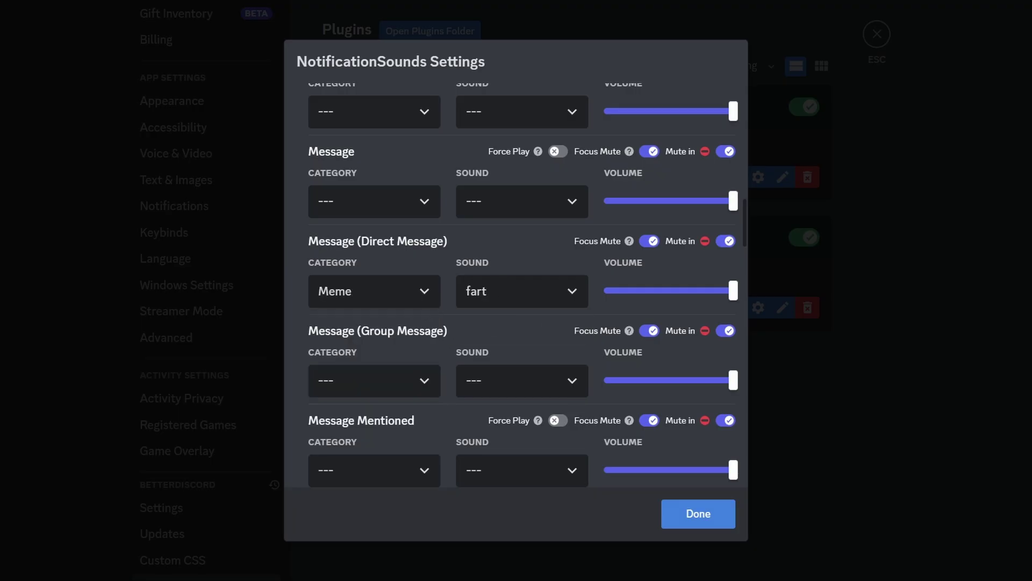
# Finish the NotificationSounds configuration and leave the user settings.
pyautogui.click(697, 522)
pyautogui.click(877, 33)
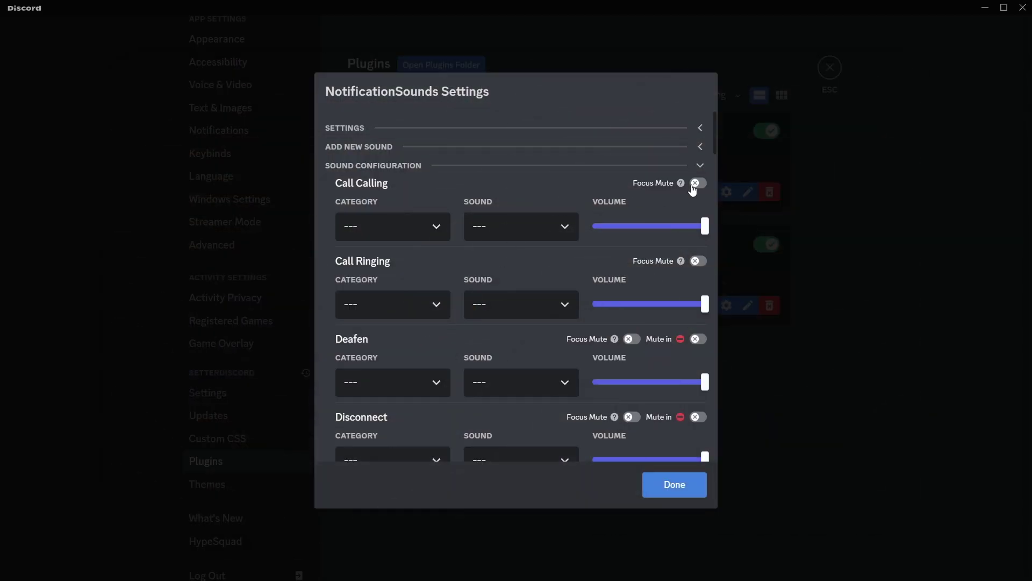
# Read the help notes for Focus Mute and Force Play in the NotificationSounds settings, and close the plugin and user settings.
pyautogui.moveTo(680, 183)
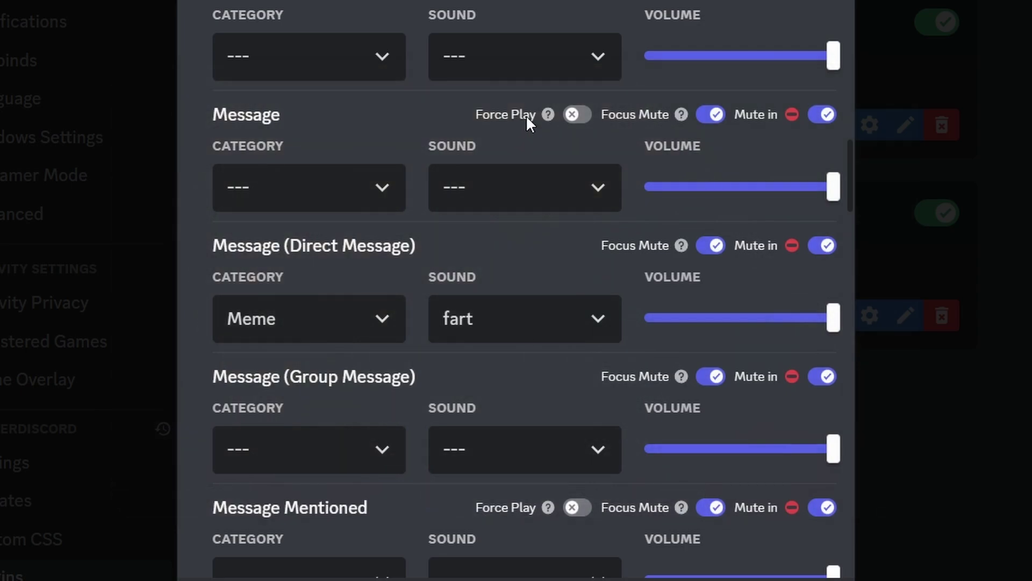
pyautogui.moveTo(551, 111)
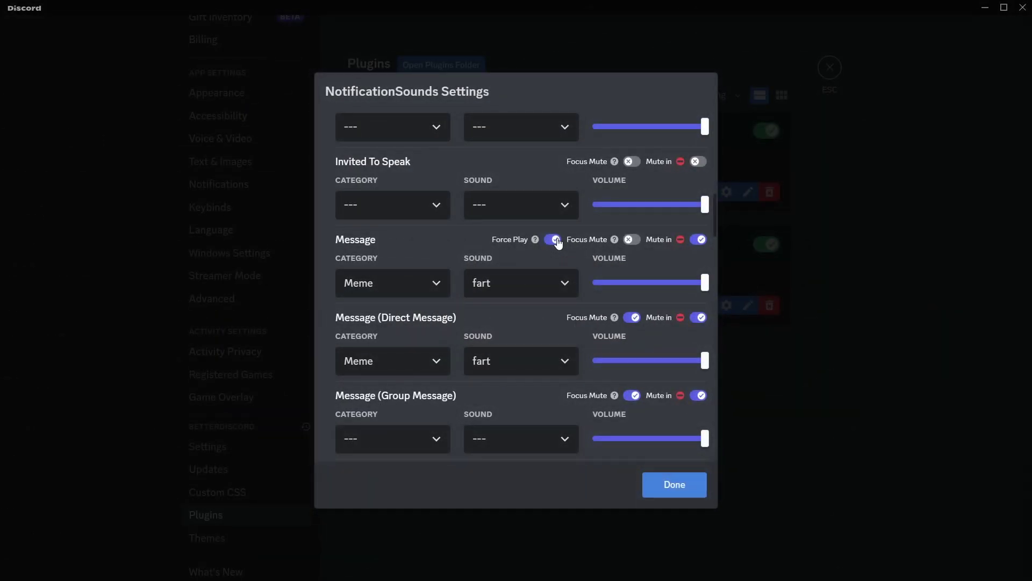
pyautogui.click(676, 491)
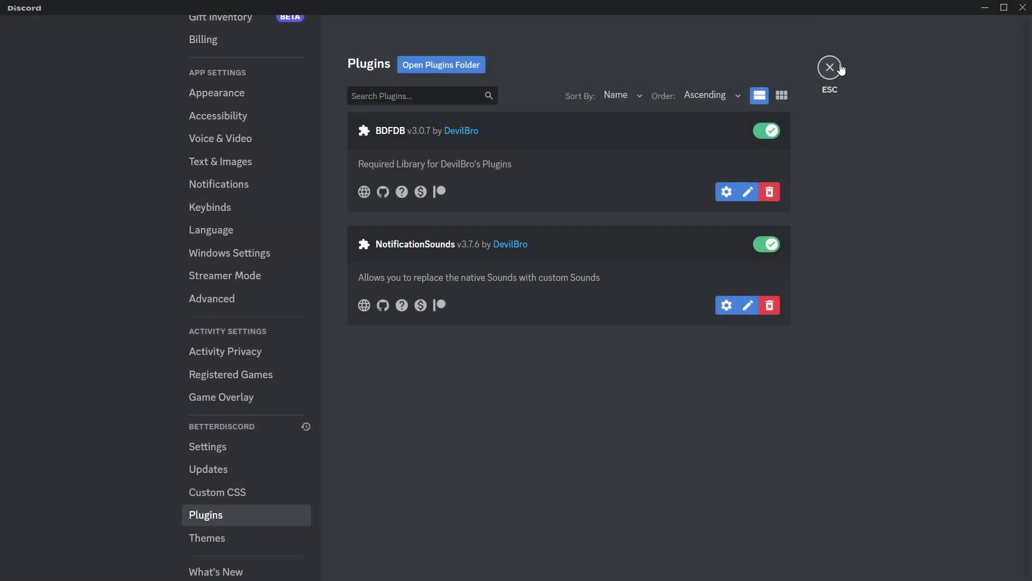
pyautogui.click(829, 67)
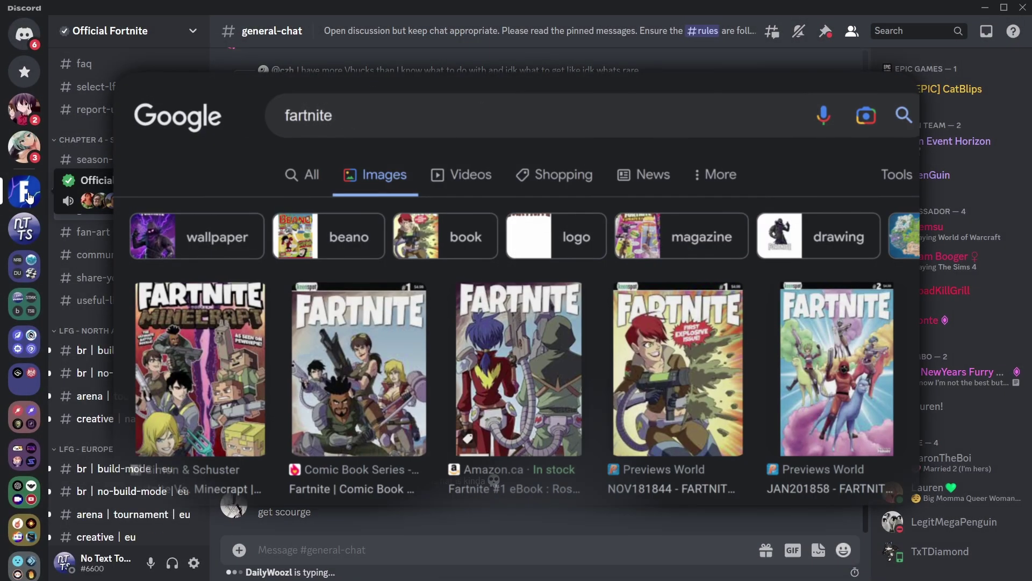
# Set the Official Fortnite server's notifications to All Messages and open its mute duration options.
pyautogui.rightClick(27, 194)
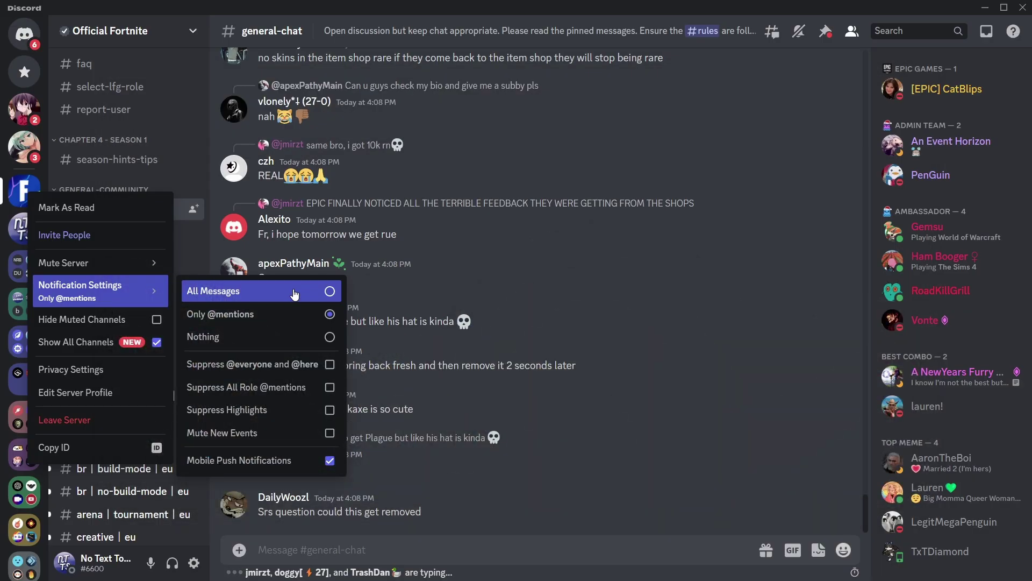
pyautogui.click(295, 294)
pyautogui.press('Escape')
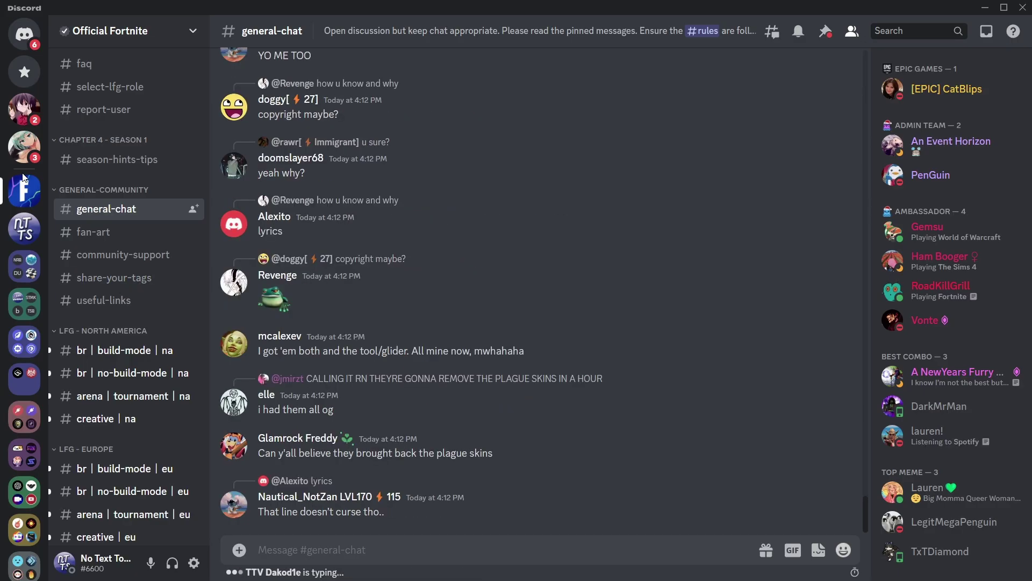
pyautogui.rightClick(22, 183)
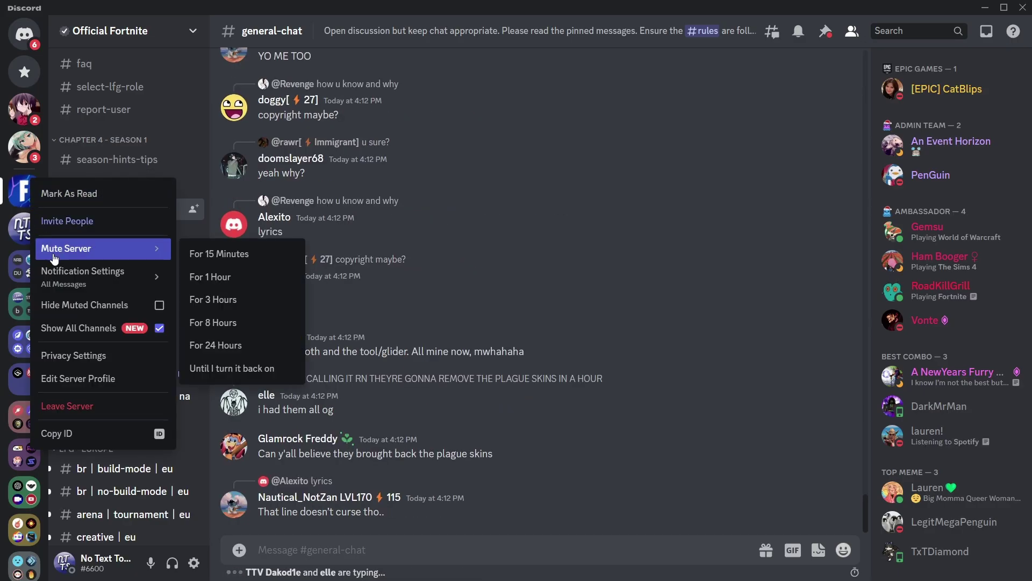
pyautogui.click(53, 254)
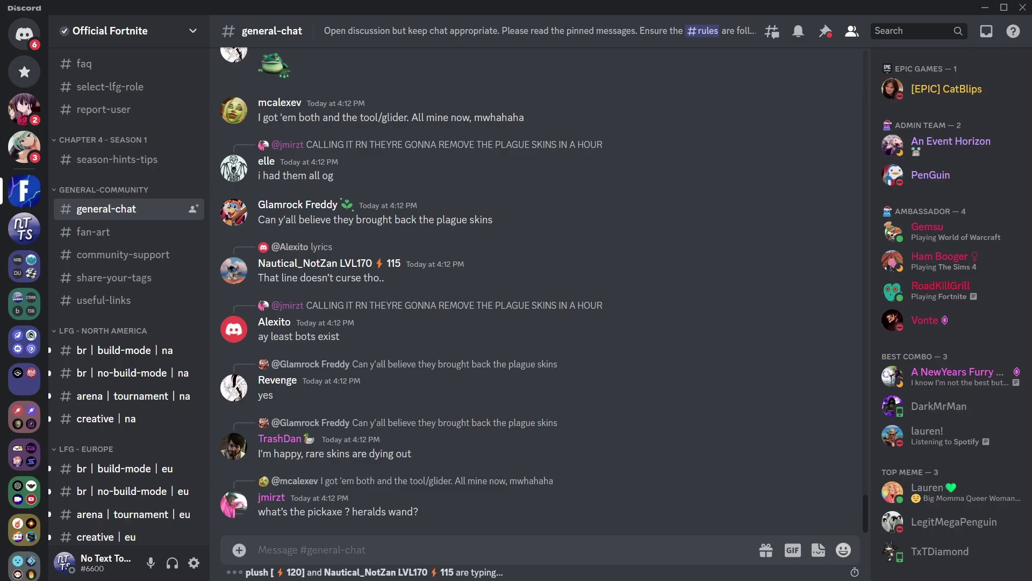
# Switch to the Downloads folder, run BetterDiscord-Windows.exe, and accept its license agreement.
pyautogui.hotkey('alt', 'Tab')
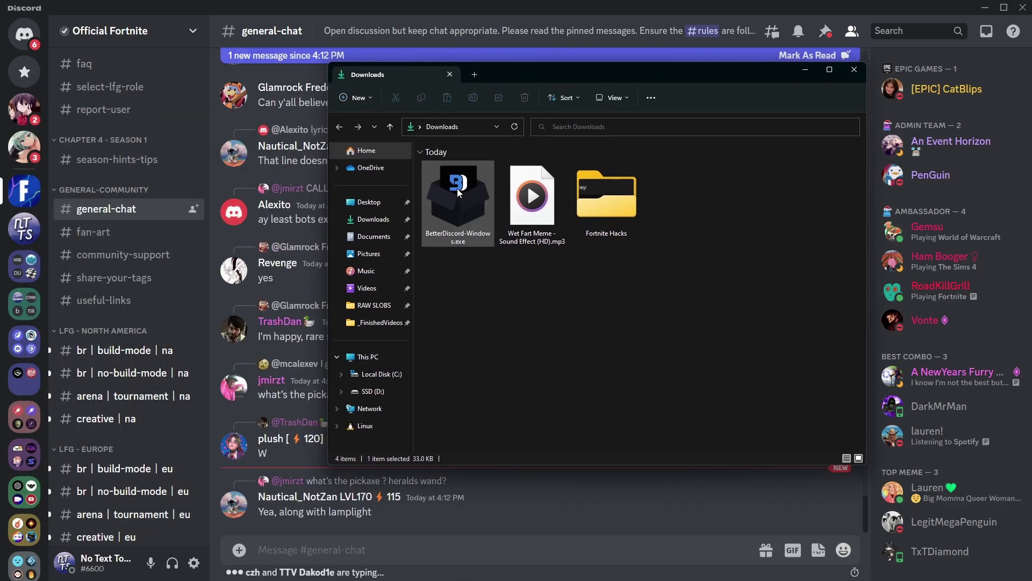
pyautogui.doubleClick(463, 202)
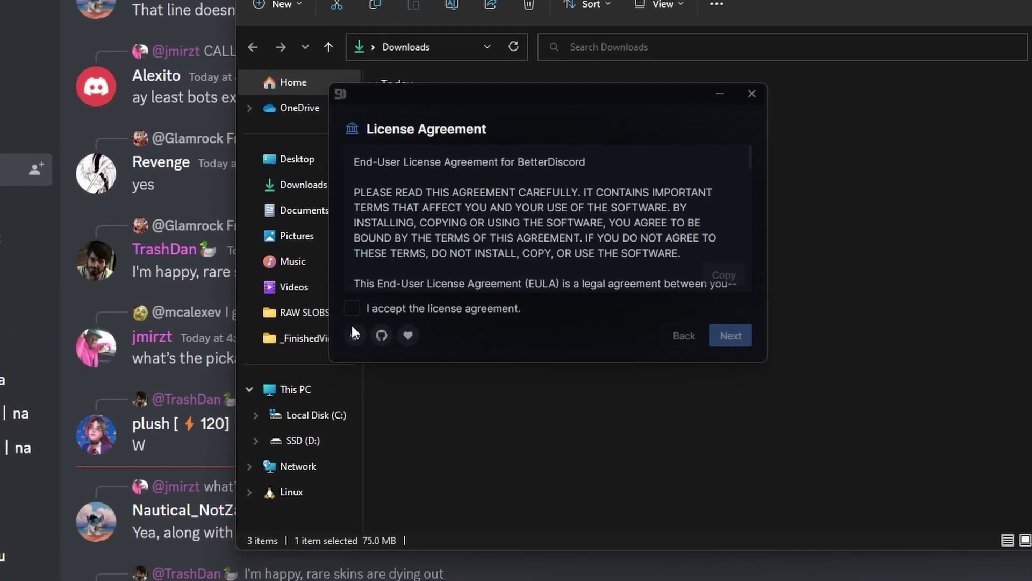
pyautogui.click(353, 311)
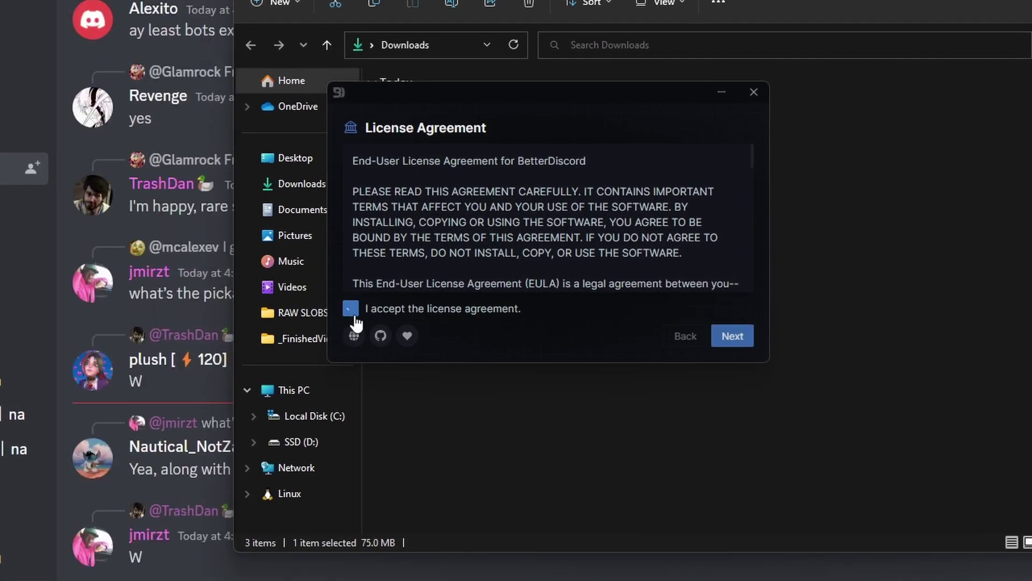
pyautogui.click(734, 336)
# Uninstall BetterDiscord from Discord PTB and check Discord's settings list for remaining BetterDiscord entries.
pyautogui.click(421, 246)
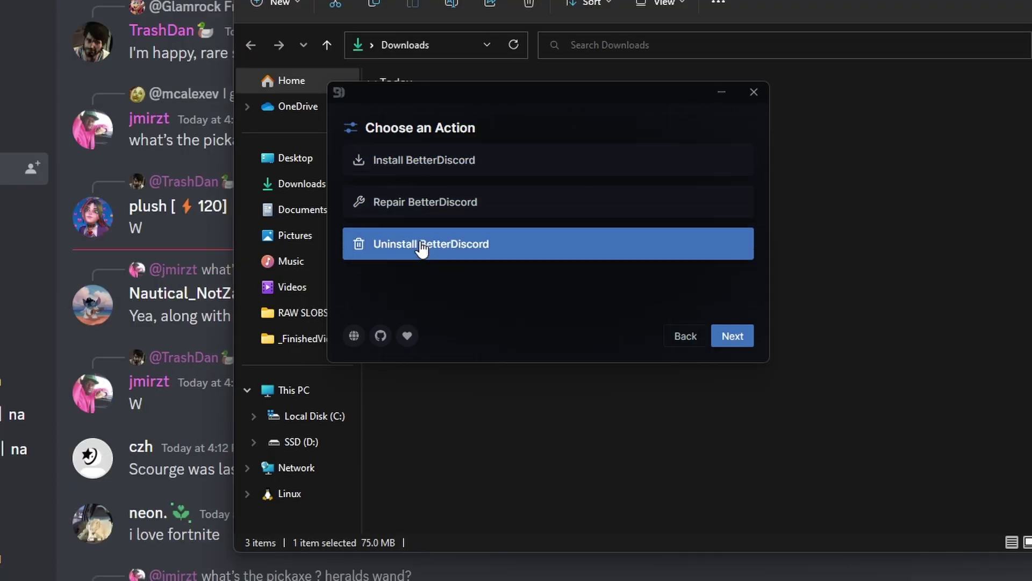
pyautogui.click(735, 337)
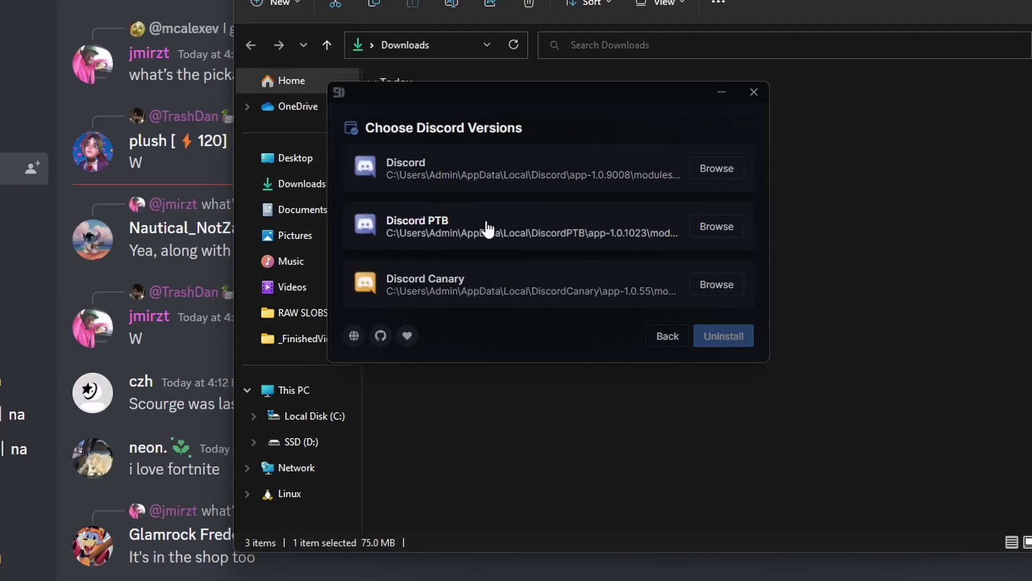
pyautogui.click(424, 220)
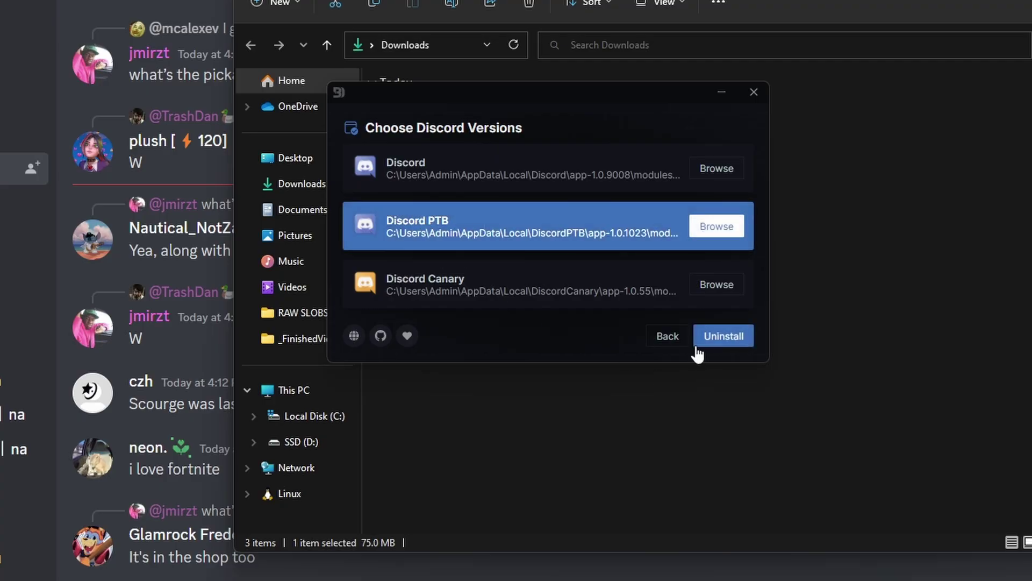
pyautogui.click(730, 340)
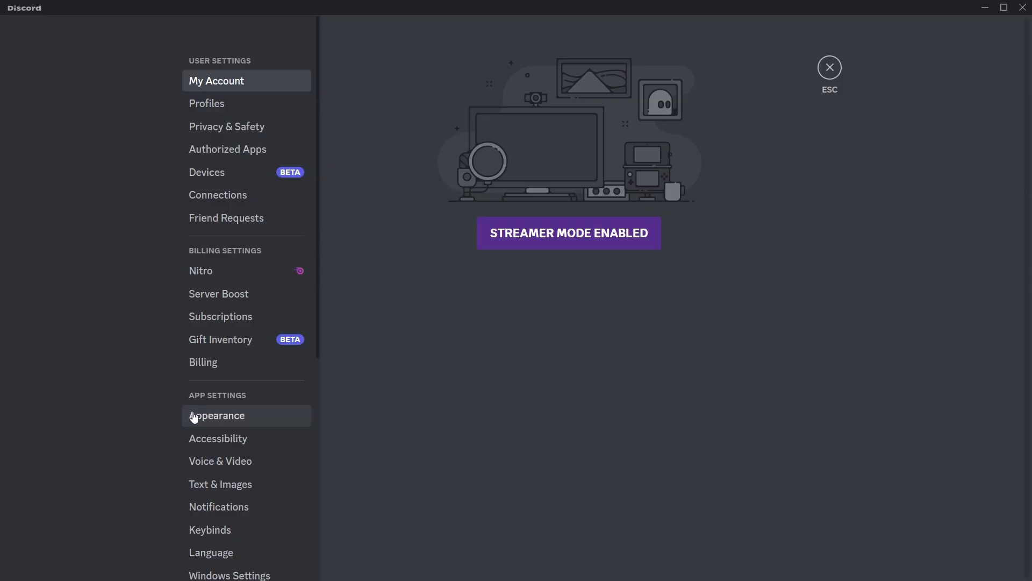
pyautogui.scroll(-6, 194, 417)
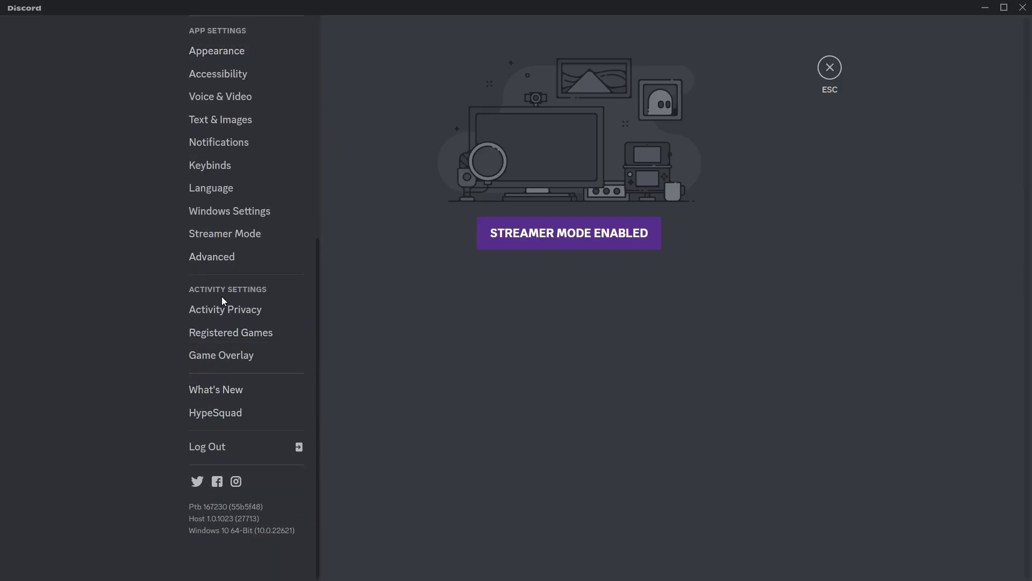